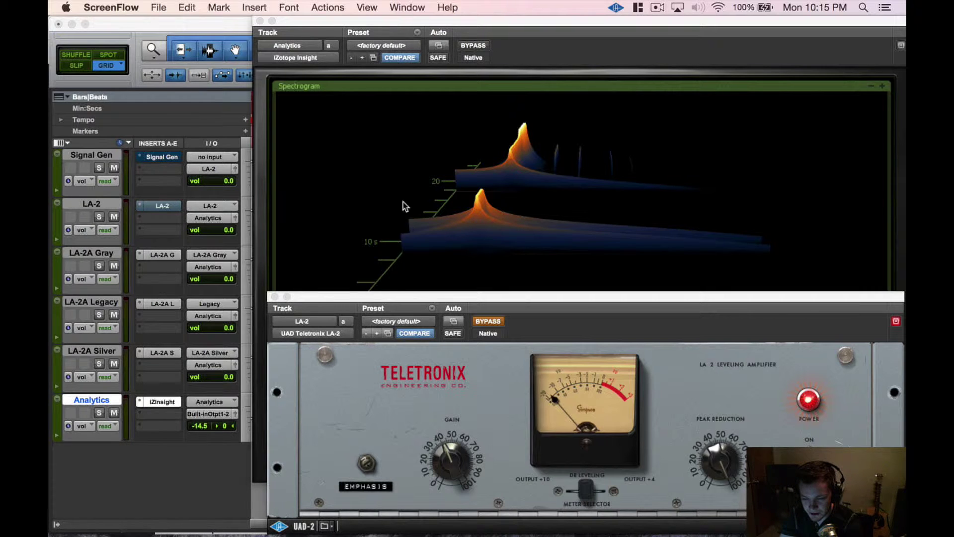
- Enable the Signal Gen insert to feed the sine tone, and raise the Analytics volume to -12.5 dB
left_click(403, 29)
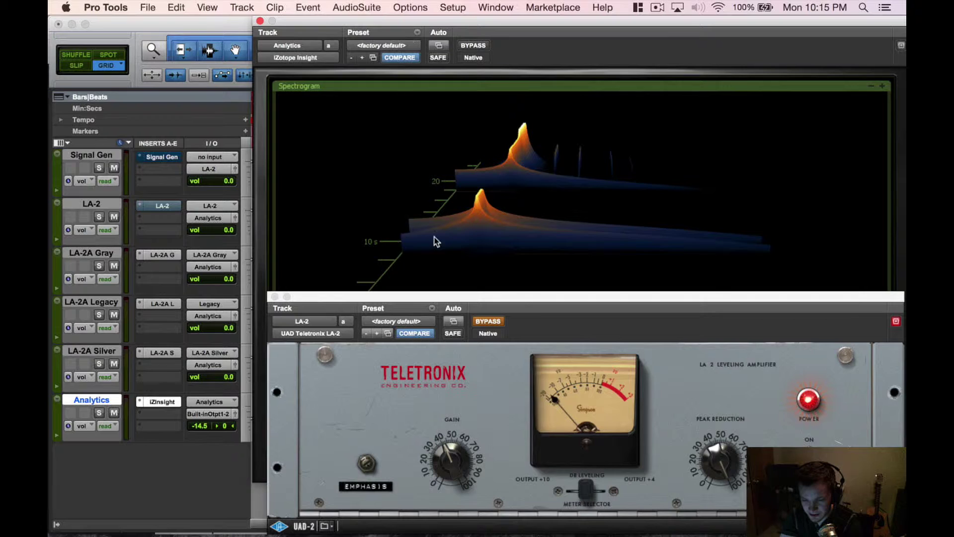
mouse_move(449, 291)
left_mouse_down()
mouse_move(450, 532)
mouse_move(451, 205)
mouse_move(435, 287)
left_mouse_up()
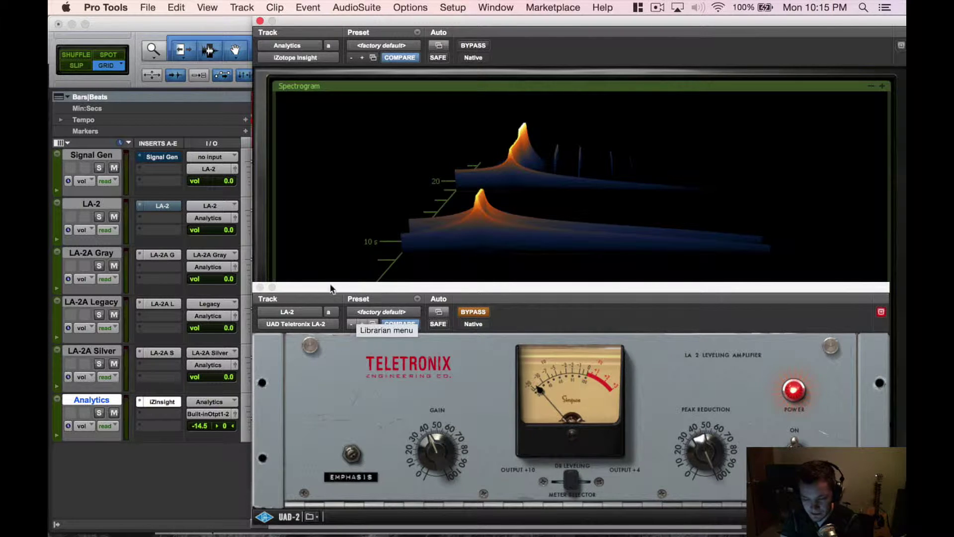
left_click(158, 158, "super")
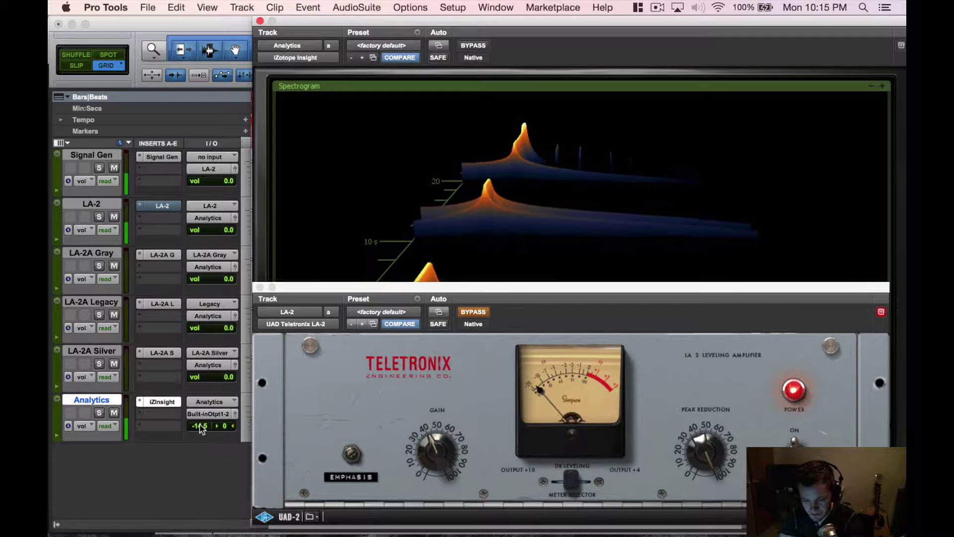
left_click_drag(199, 425, 198, 422)
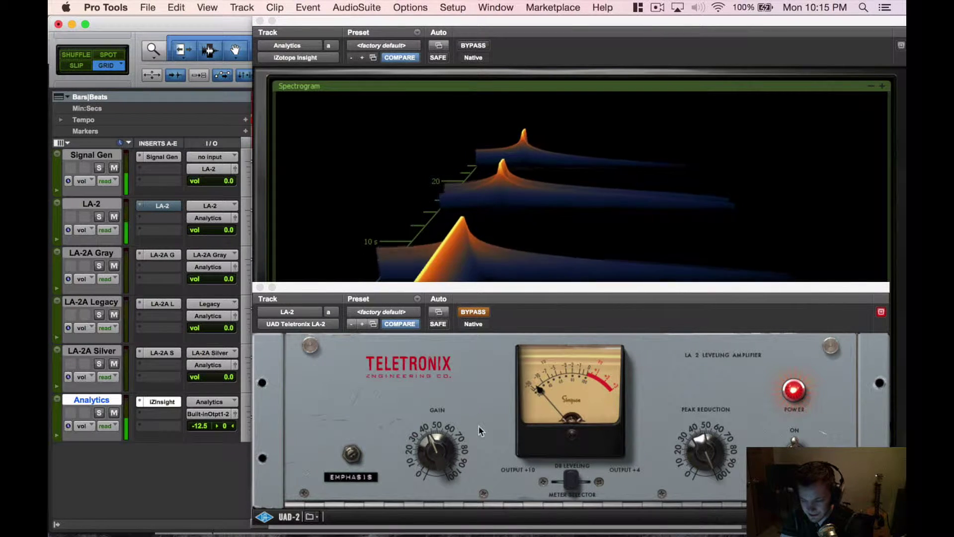
- Enable the LA-2 with its gain turned up, and lower the Analytics volume to -19.1 dB
left_click(159, 208, "super")
left_click_drag(436, 449, 437, 410)
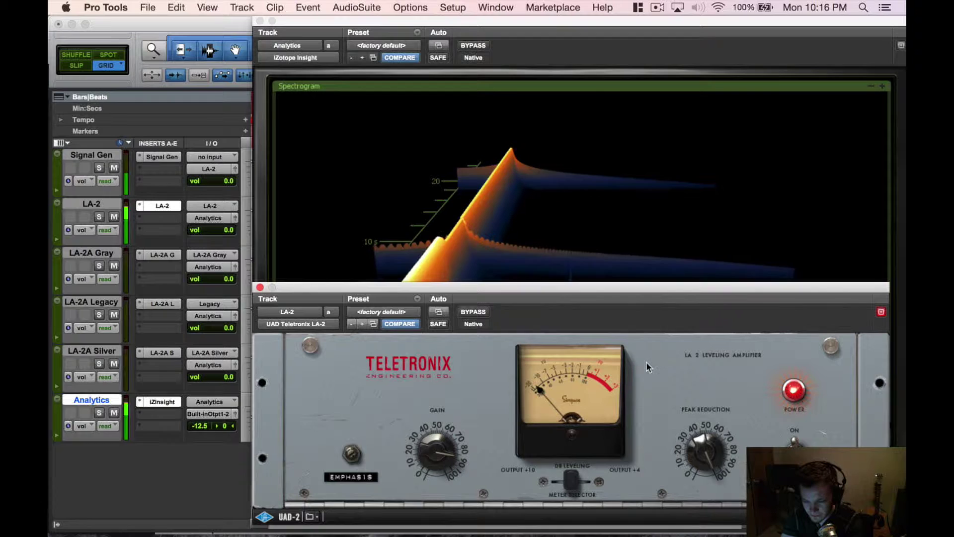
left_click_drag(468, 292, 467, 332)
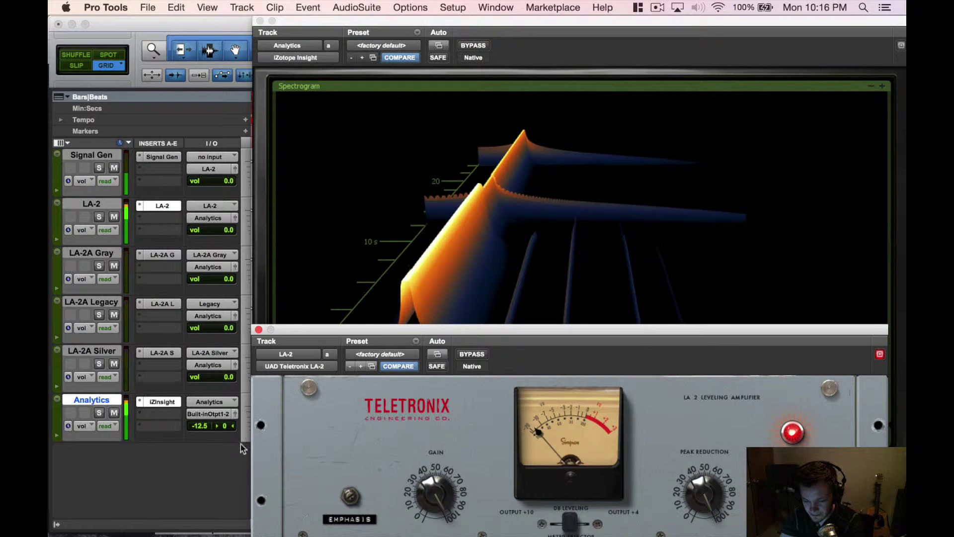
left_click_drag(197, 421, 202, 435)
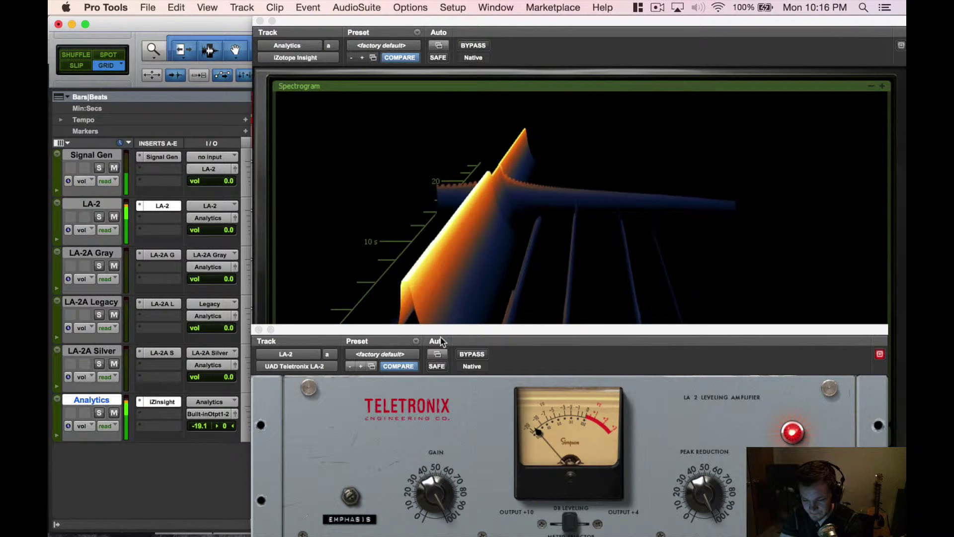
left_click_drag(437, 330, 457, 430)
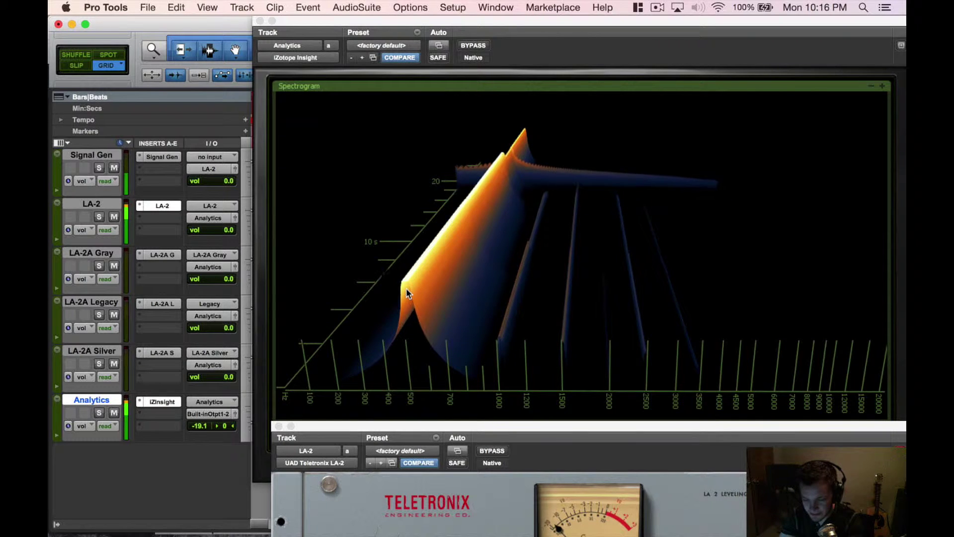
left_click(164, 157)
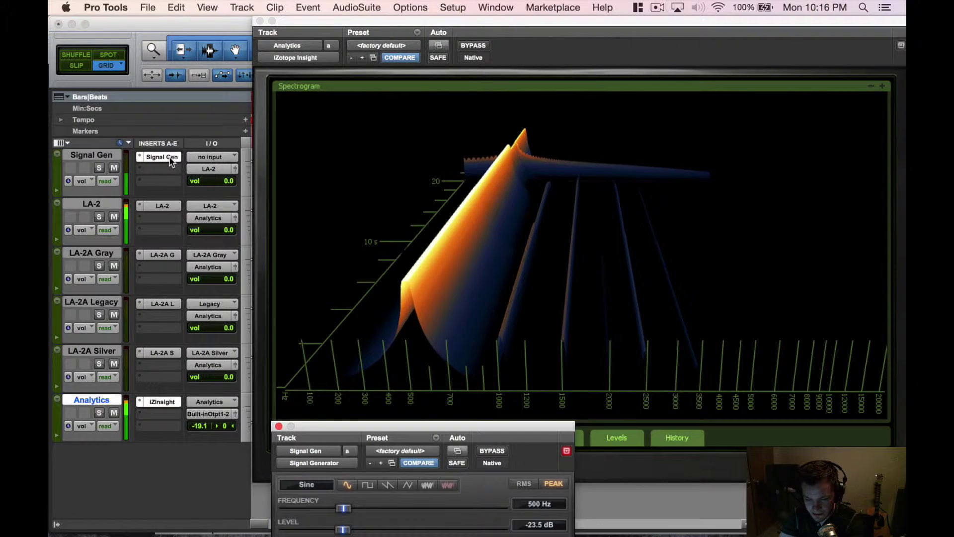
left_click_drag(390, 429, 416, 529)
left_click(167, 206)
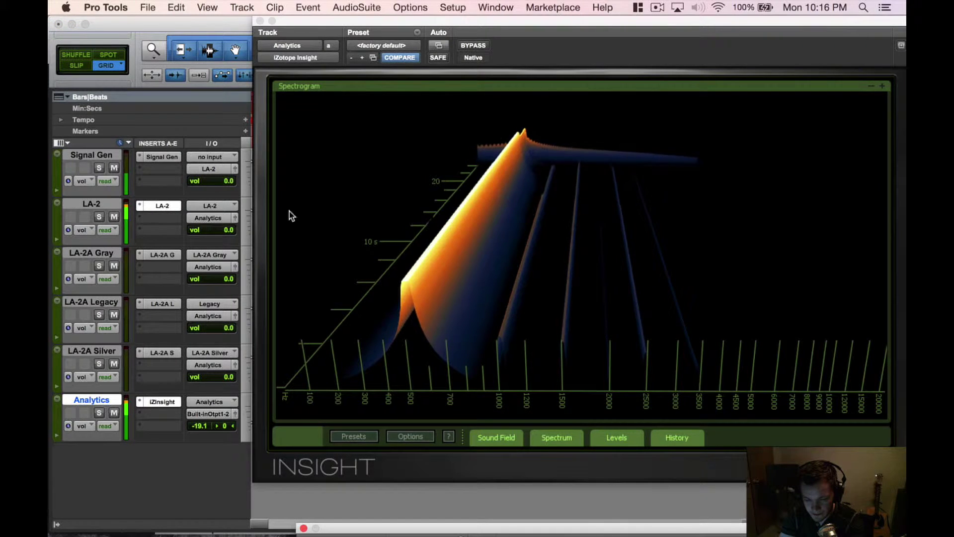
left_click_drag(461, 528, 434, 305)
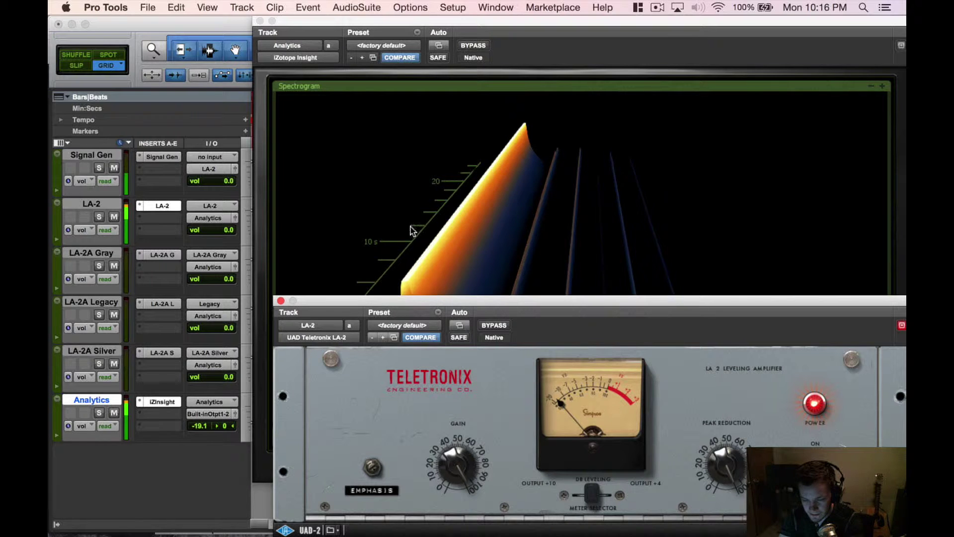
left_click_drag(450, 305, 458, 437)
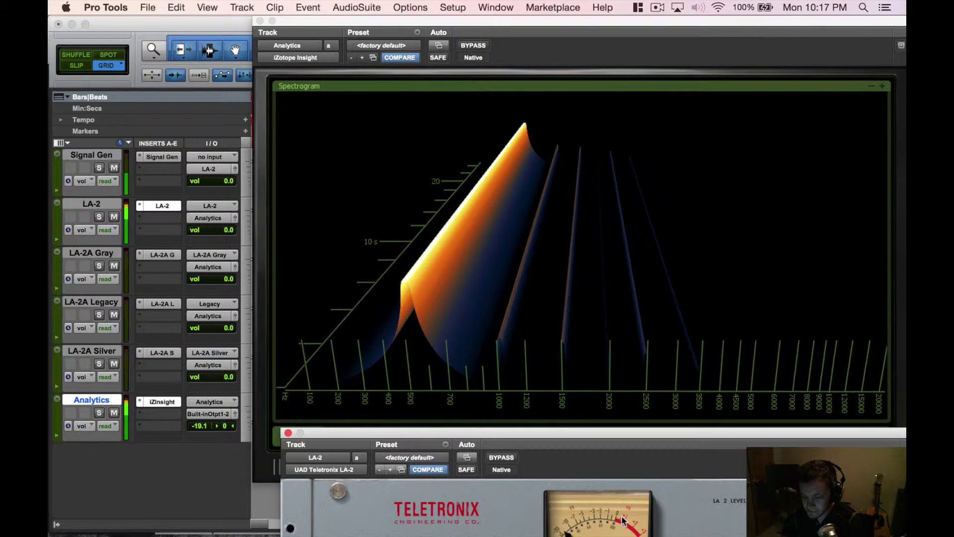
left_click_drag(572, 441, 599, 364)
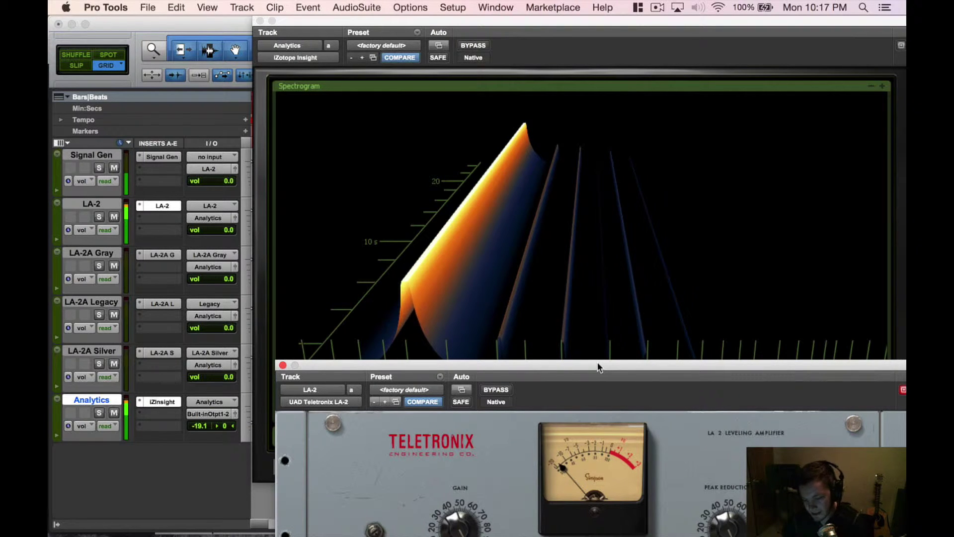
left_click_drag(586, 364, 586, 281)
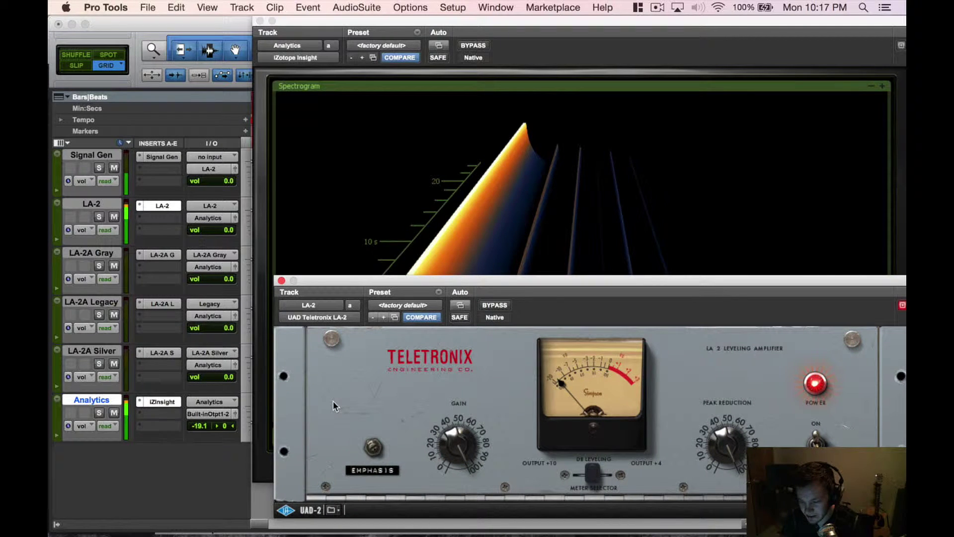
- Bypass the Signal Gen and LA-2 inserts to stop the tone
left_click(158, 217)
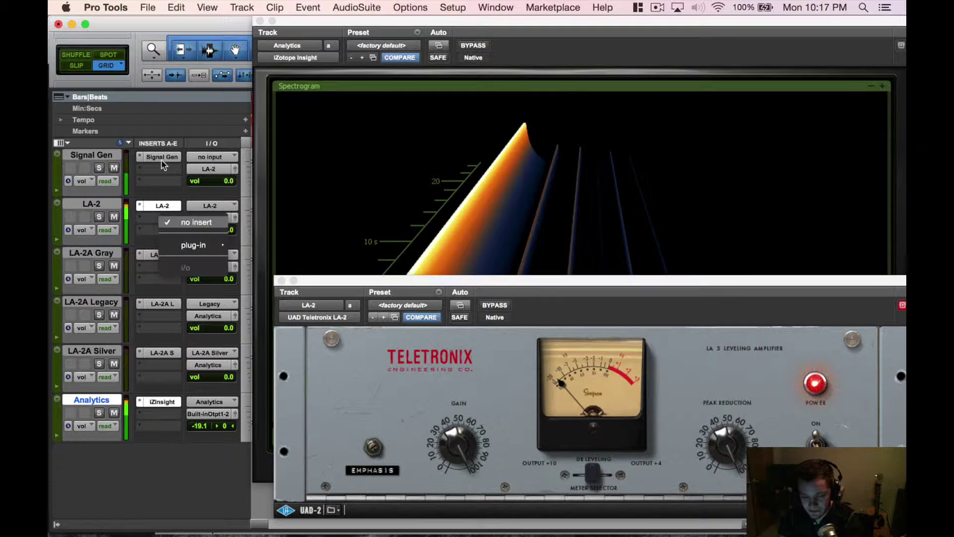
left_click(162, 158)
left_click(162, 157)
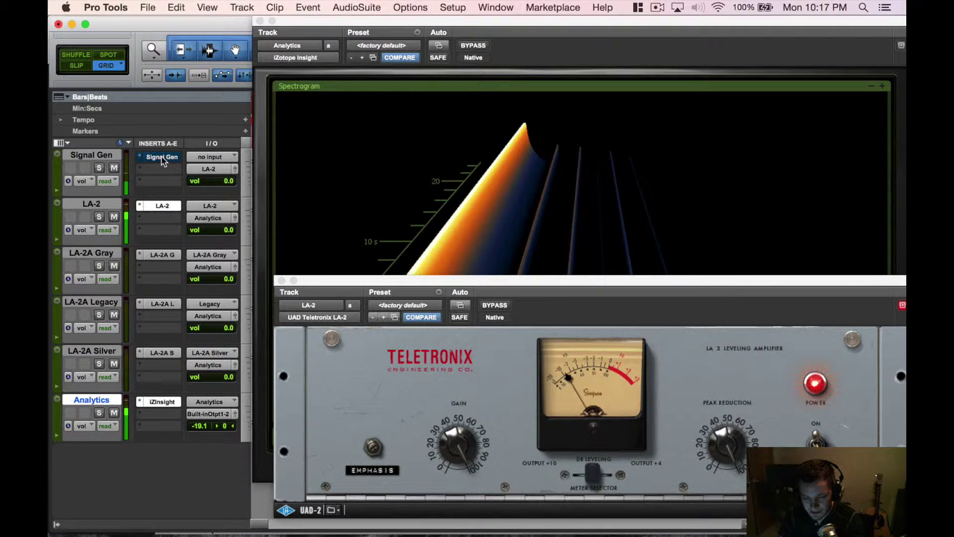
left_click(164, 206, "super")
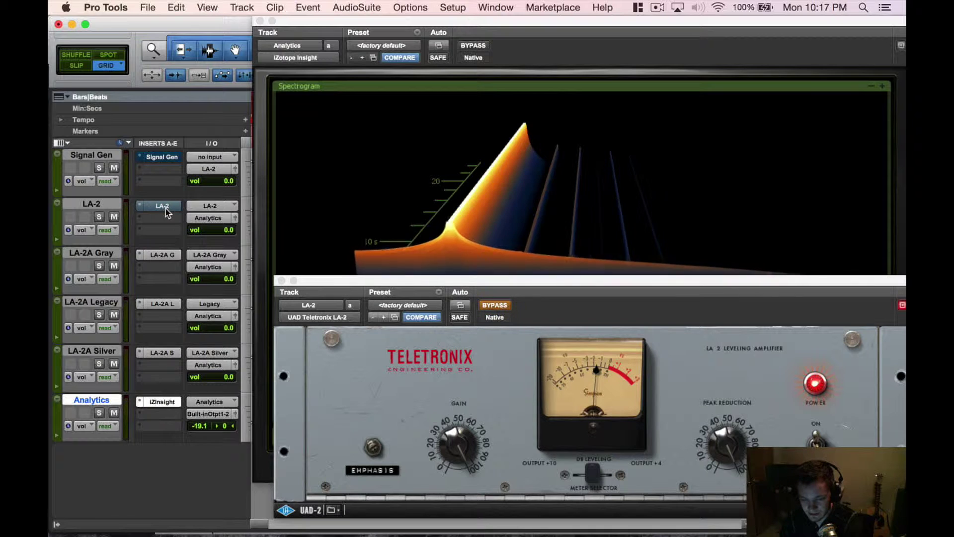
- Route the Signal Gen output to the LA-2A Gray (Mono) bus and re-enable the tone
left_click(203, 158)
mouse_move(249, 181)
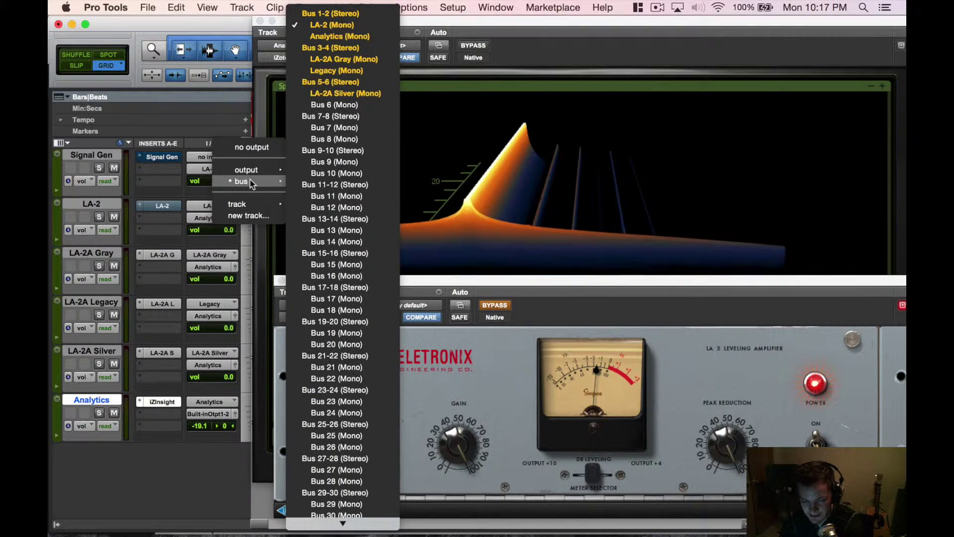
left_click(363, 58)
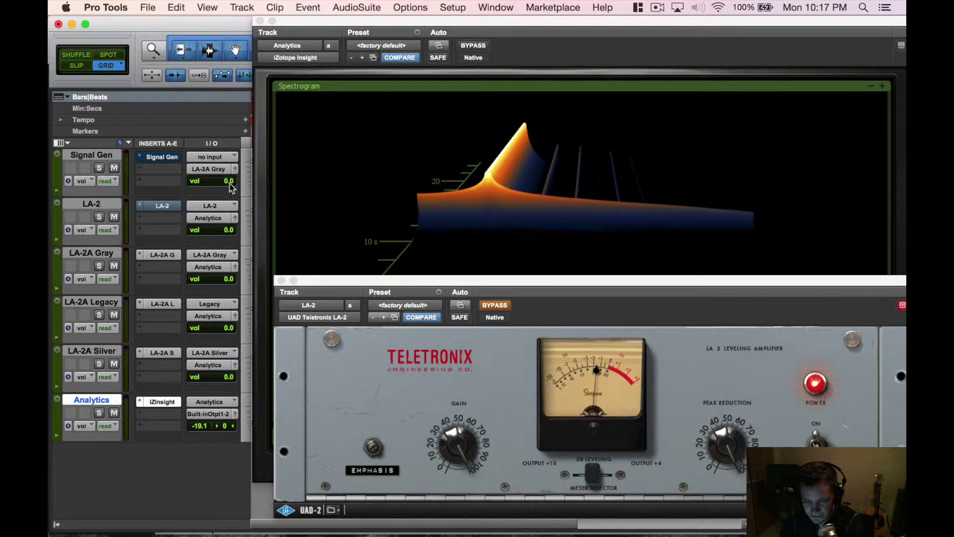
left_click(158, 157, "super")
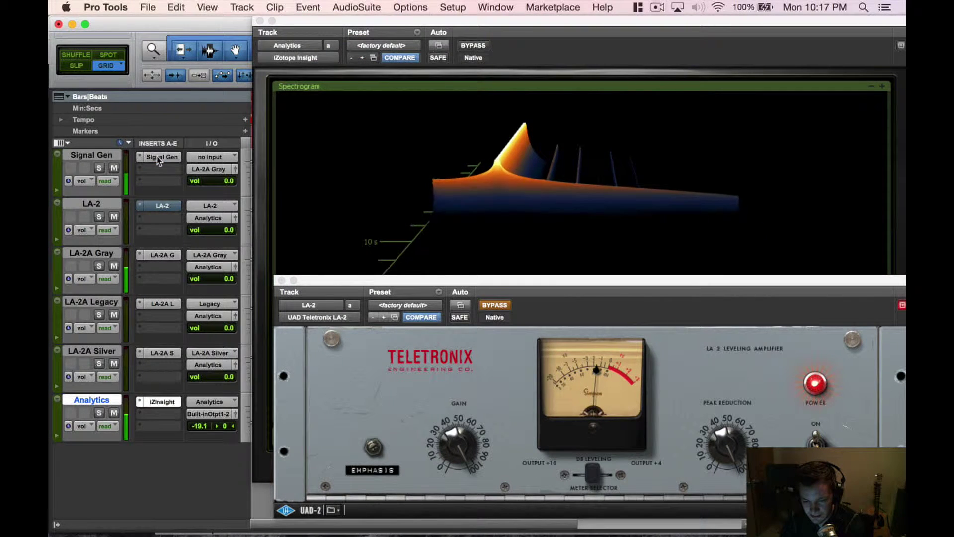
- Open the LA-2A Gray, turn up its Peak Reduction and Gain, and lower its window below the spectrogram
left_click(162, 255)
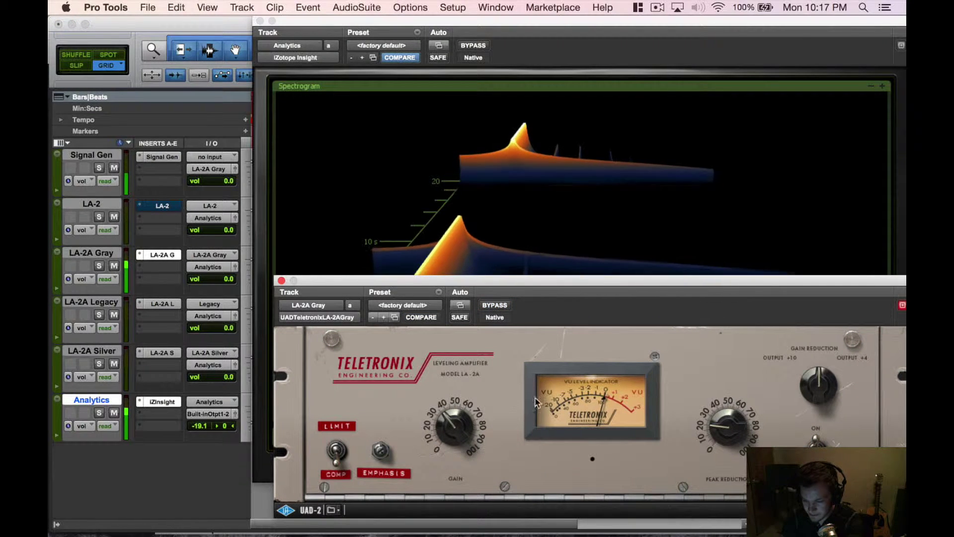
left_click_drag(726, 426, 720, 307)
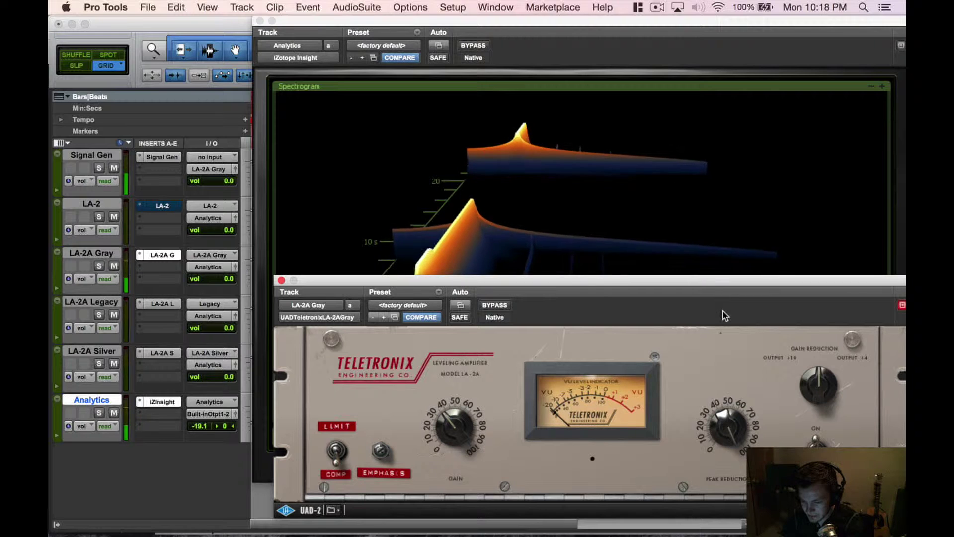
left_click_drag(454, 426, 449, 359)
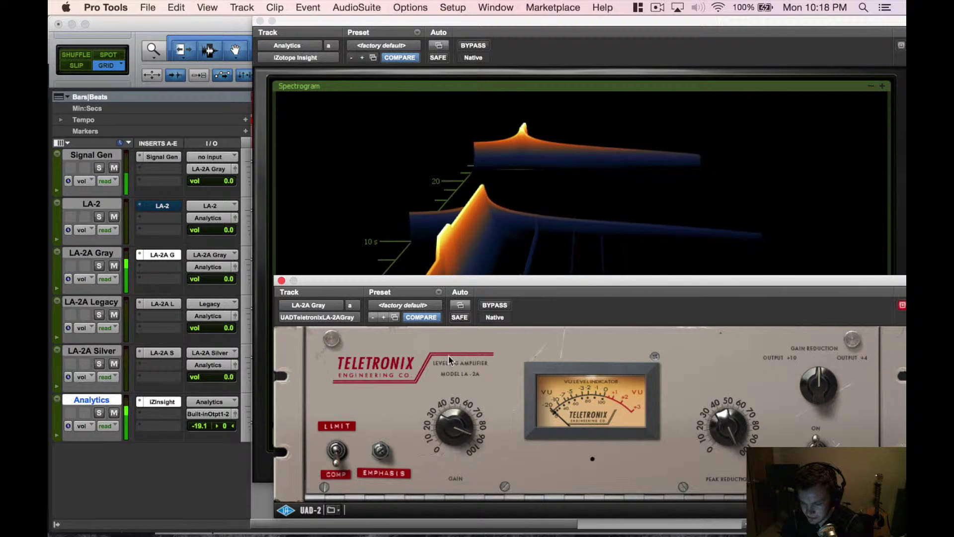
left_click_drag(449, 281, 462, 428)
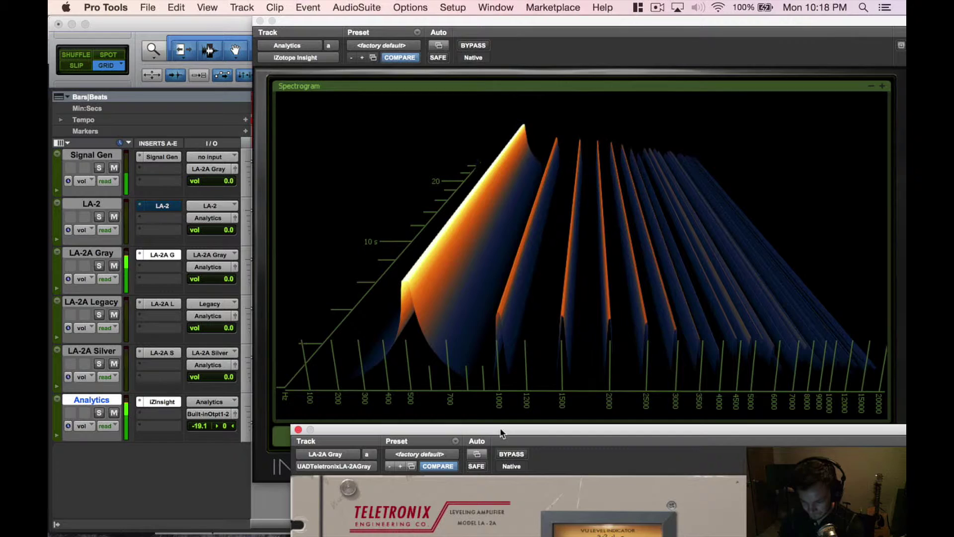
- Close the LA-2A Gray window, then bypass the LA-2A Gray and Signal Gen inserts
left_click_drag(499, 430, 430, 240)
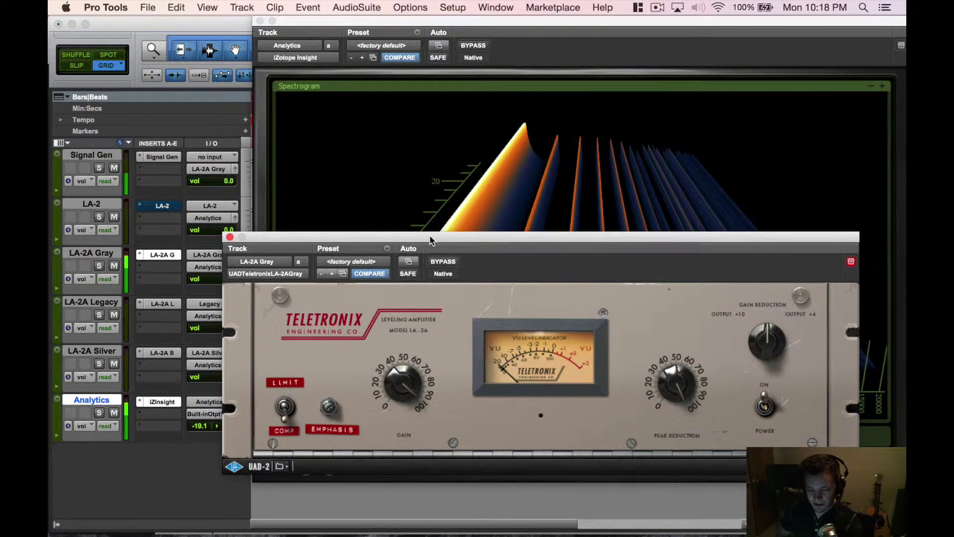
left_click(229, 236)
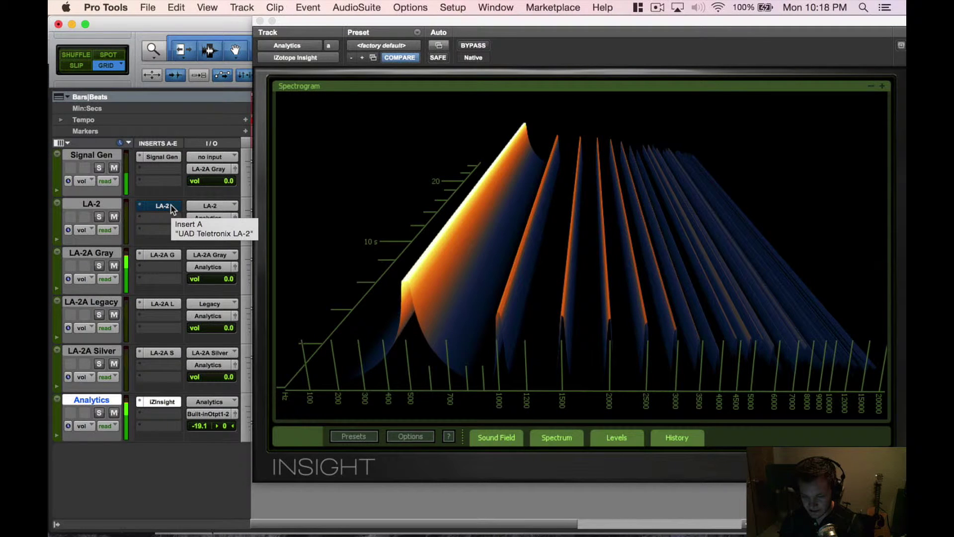
left_click(172, 208)
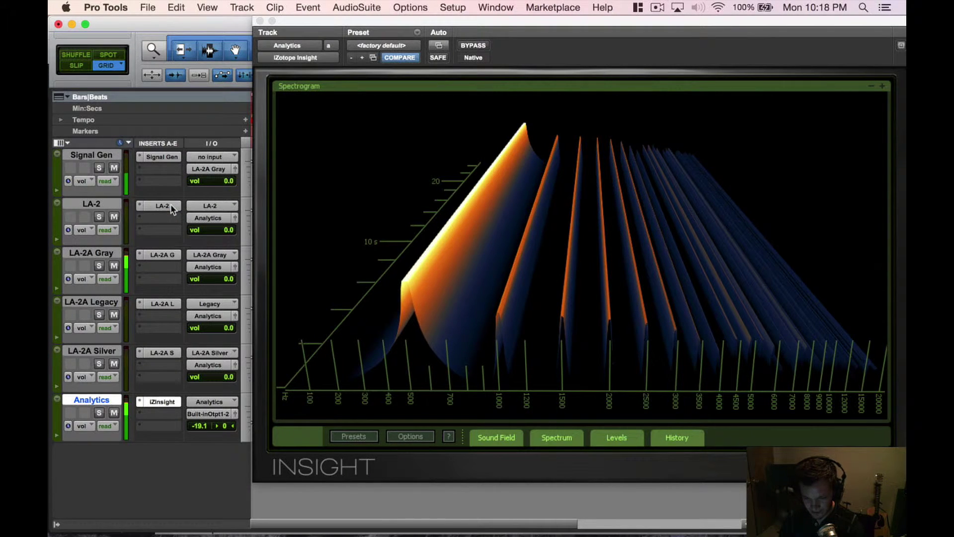
left_click(162, 255, "super")
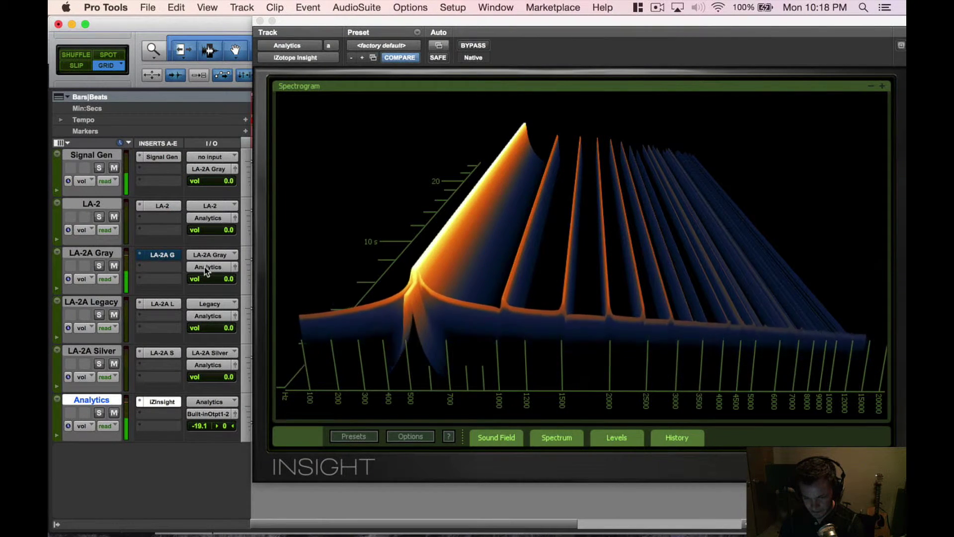
left_click(161, 158, "super")
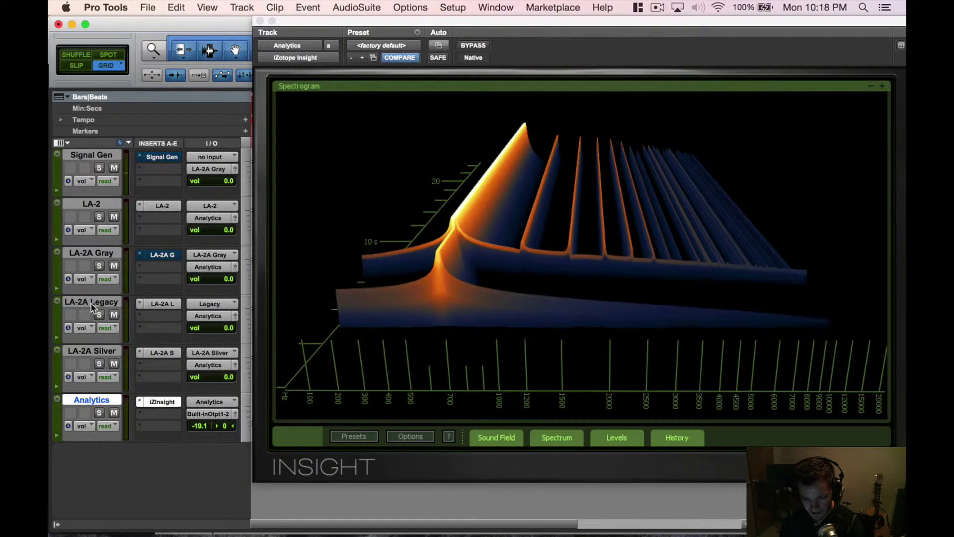
- Route the Signal Gen output to the Legacy (Mono) bus and re-enable the tone
left_click(204, 169)
mouse_move(231, 181)
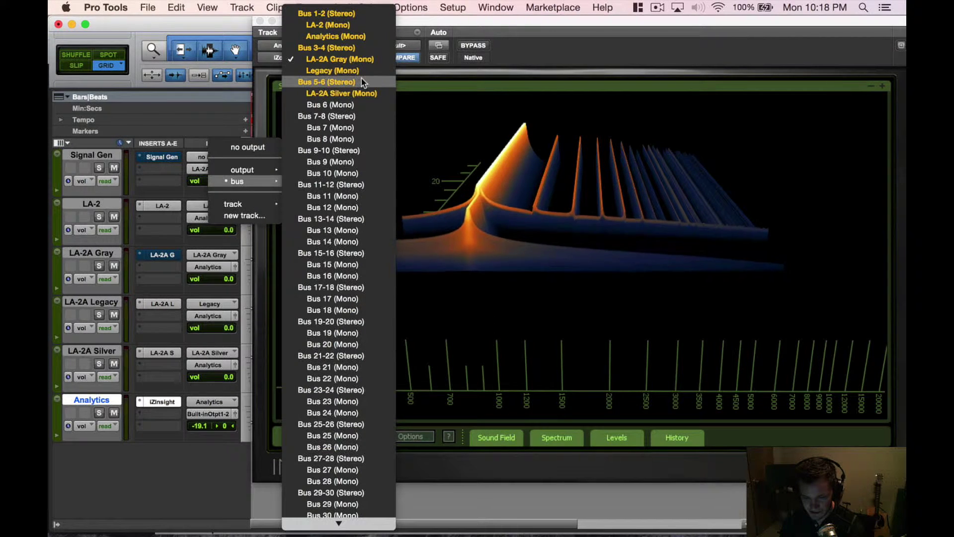
left_click(346, 70)
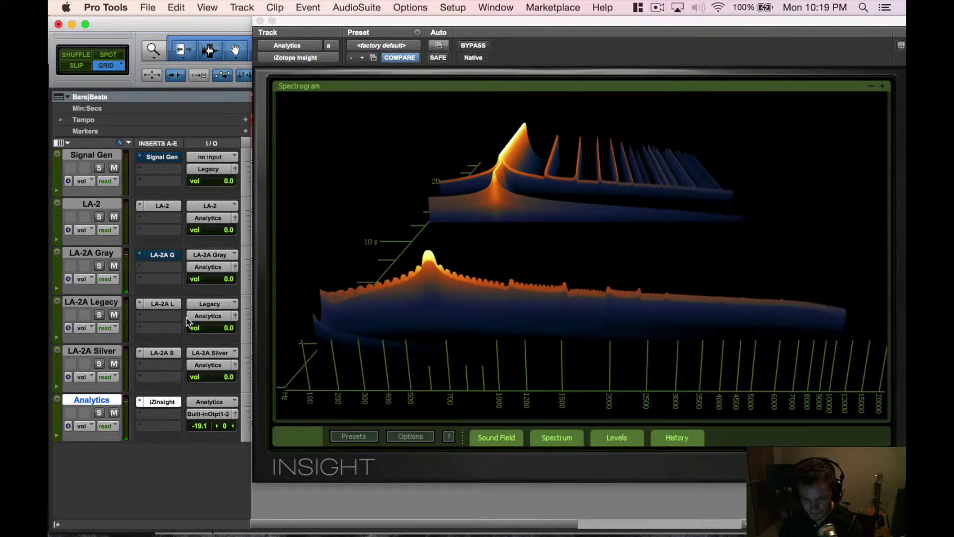
left_click(168, 156, "super")
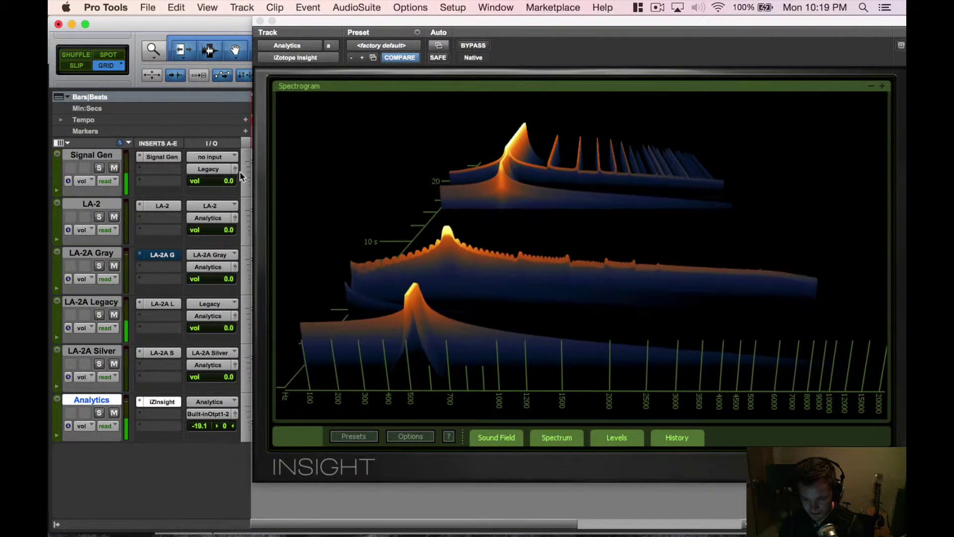
- Open the LA-2A Legacy, set Peak Reduction to about 90 and Gain to about 60, and move its window off the spectrogram
left_click(162, 304)
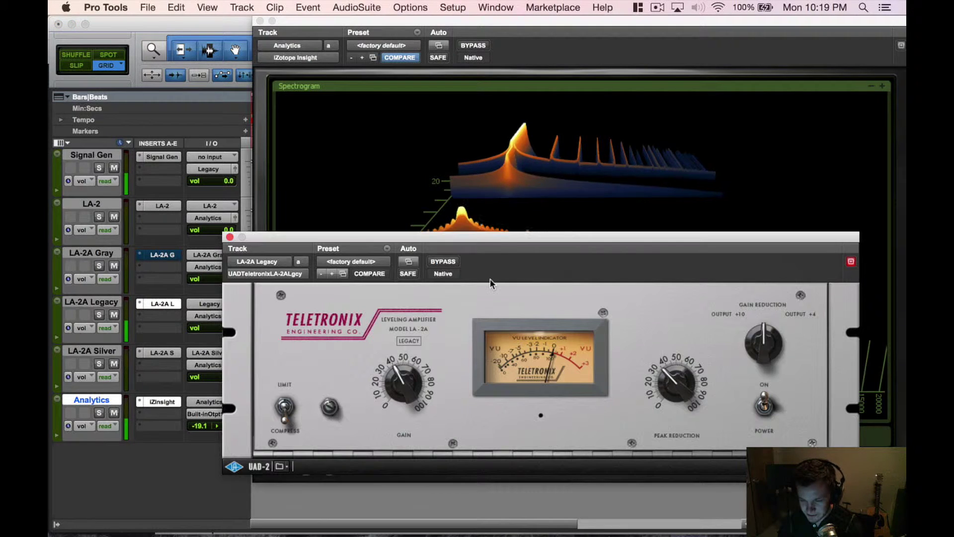
left_click_drag(510, 240, 553, 258)
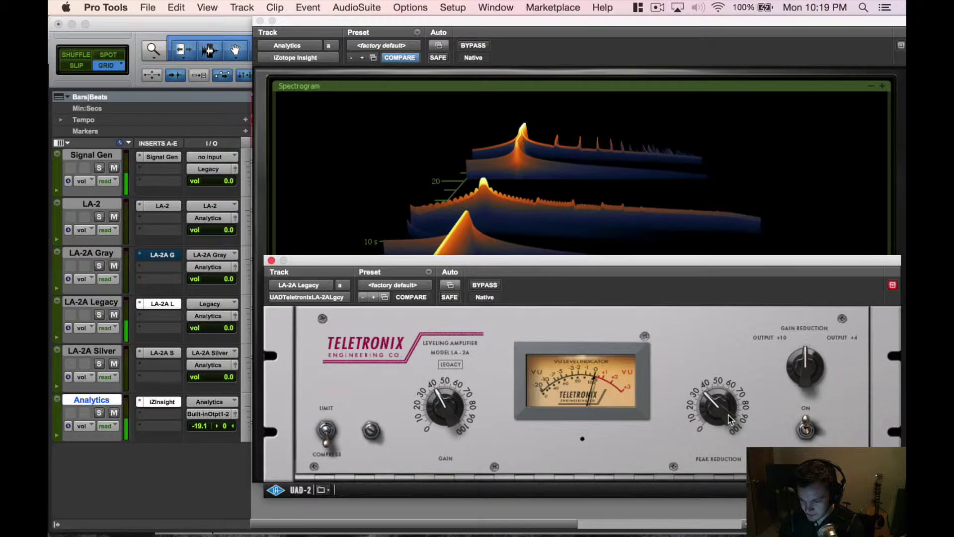
left_click_drag(732, 424, 729, 354)
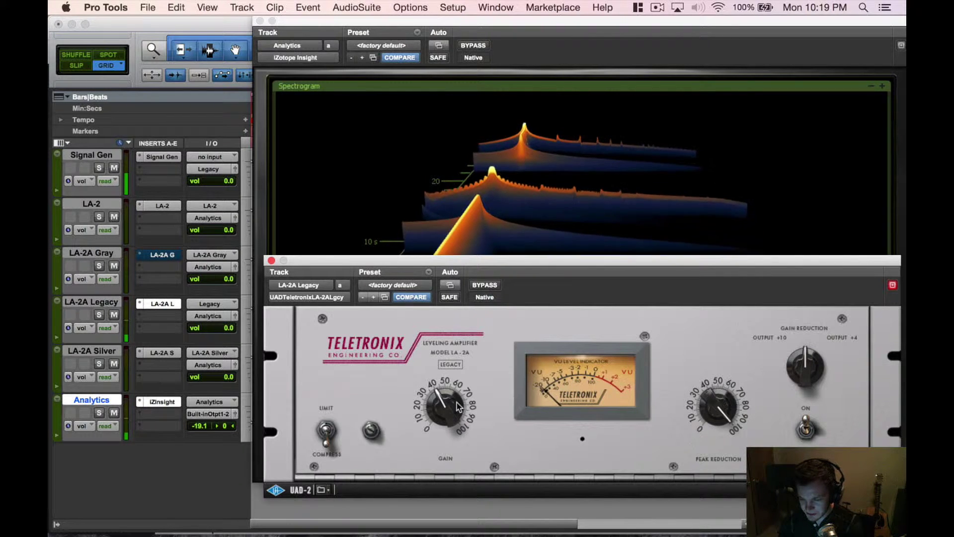
left_click_drag(446, 400, 452, 361)
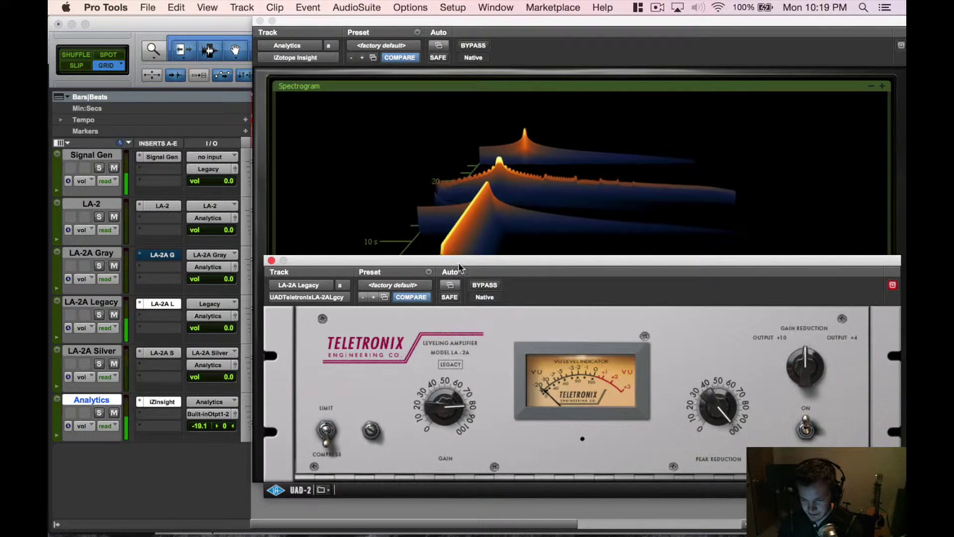
left_click_drag(462, 260, 456, 342)
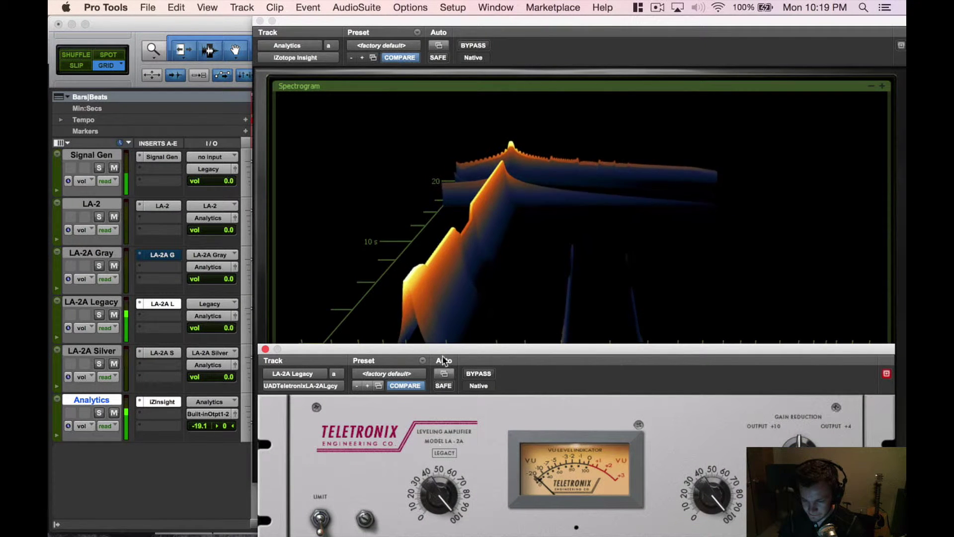
mouse_move(445, 350)
left_mouse_down()
mouse_move(490, 467)
mouse_move(435, 276)
mouse_move(449, 368)
mouse_move(450, 335)
left_mouse_up()
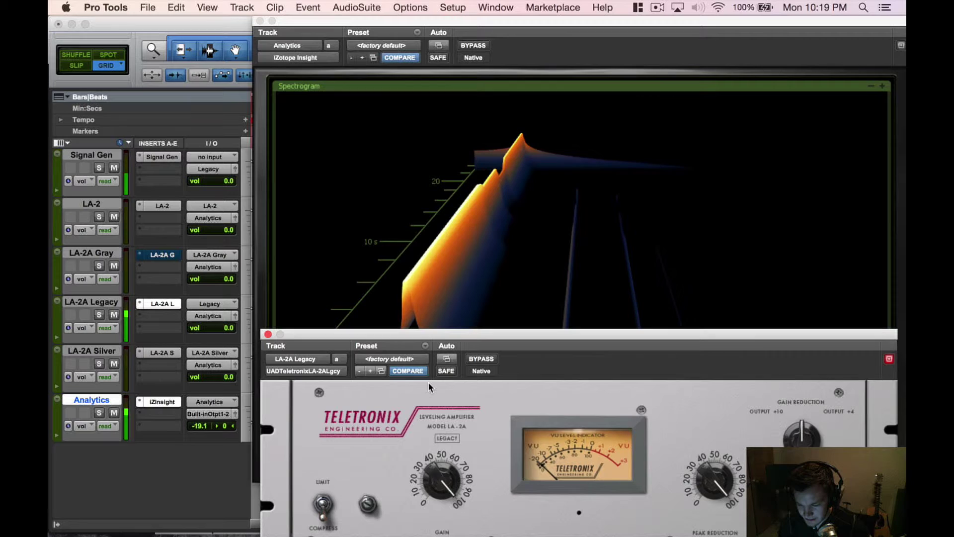
left_click_drag(442, 336, 482, 444)
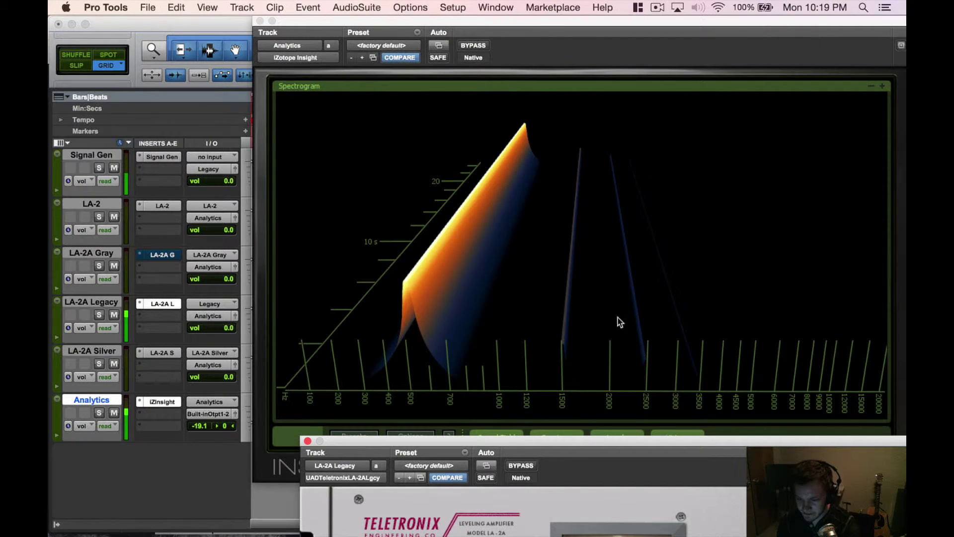
- Return the LA-2A Legacy gain to about 50 and close its window
left_click(503, 24)
mouse_move(495, 531)
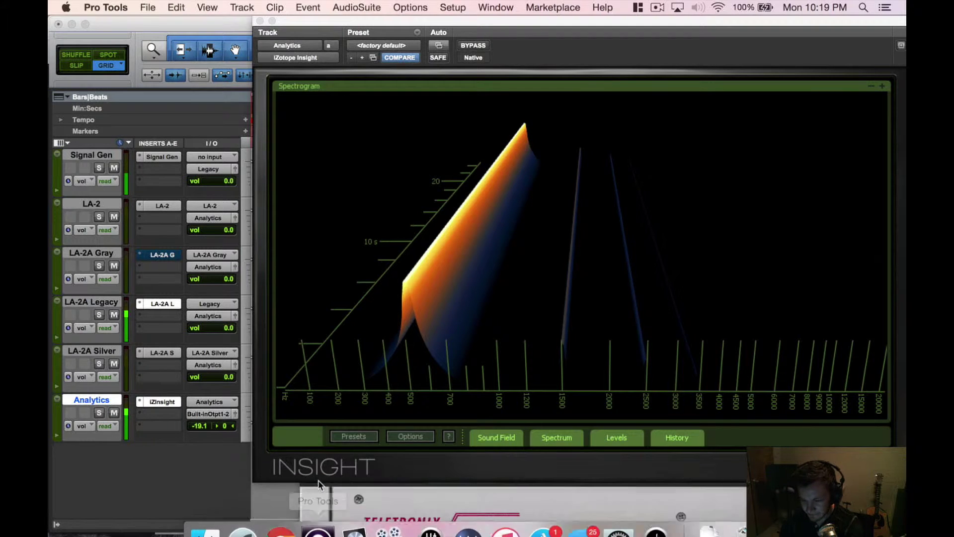
mouse_move(393, 534)
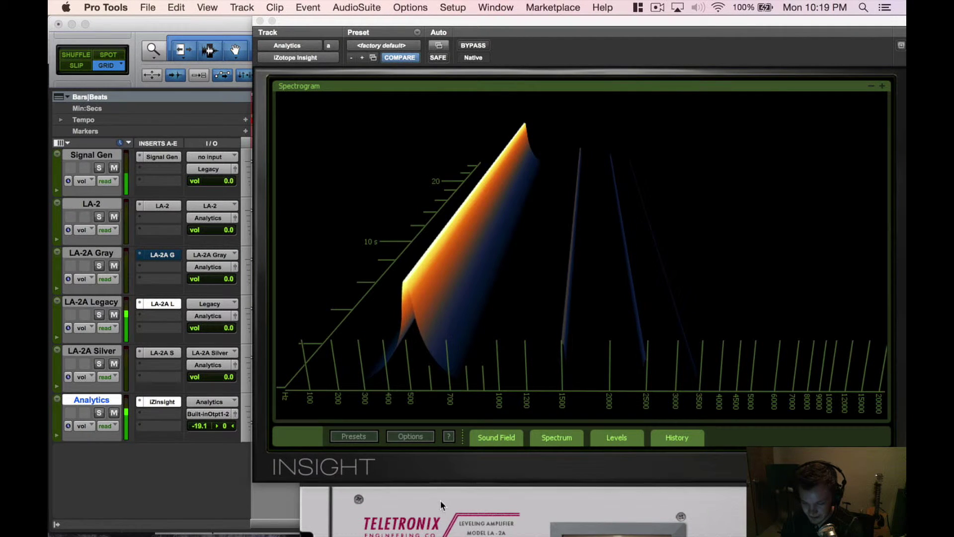
left_click(440, 499)
left_click_drag(452, 442, 414, 293)
left_click_drag(431, 450, 437, 477)
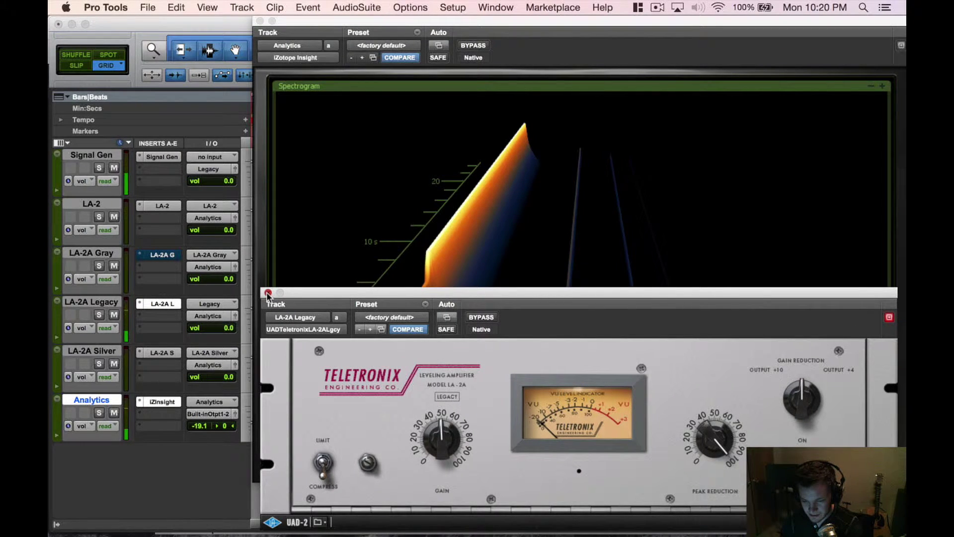
left_click(268, 293)
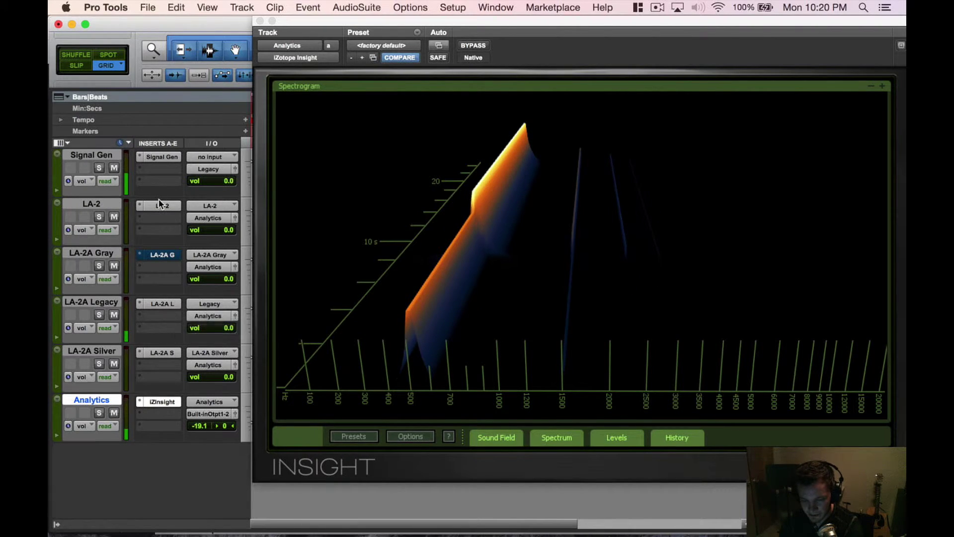
- Select the LA-2 and LA-2A Gray tracks and bypass the LA-2A Legacy insert
left_click(96, 204)
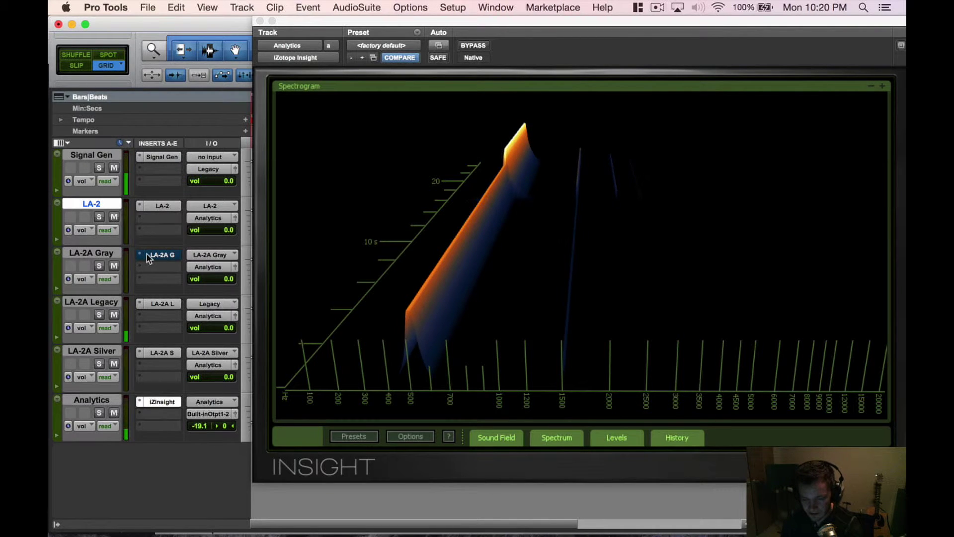
left_click(86, 255)
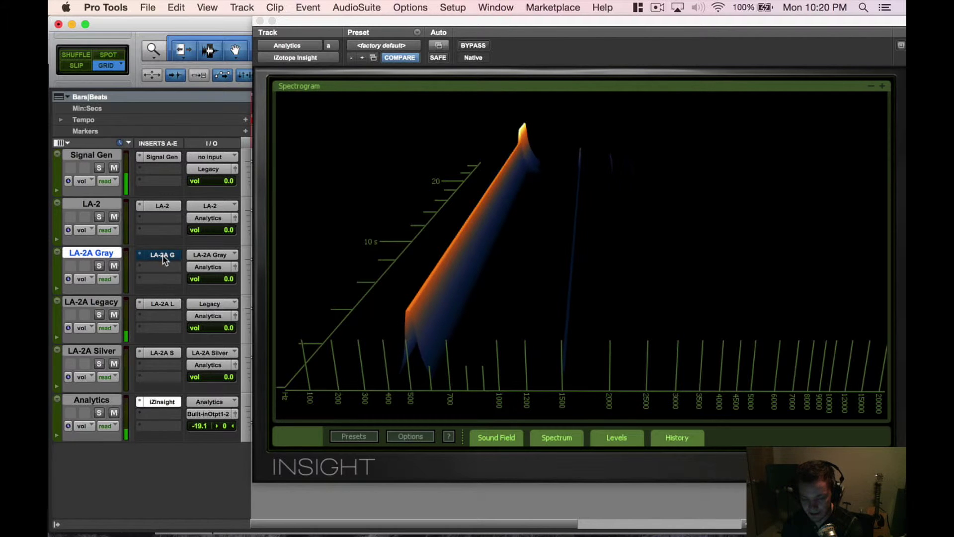
left_click(164, 304, "super")
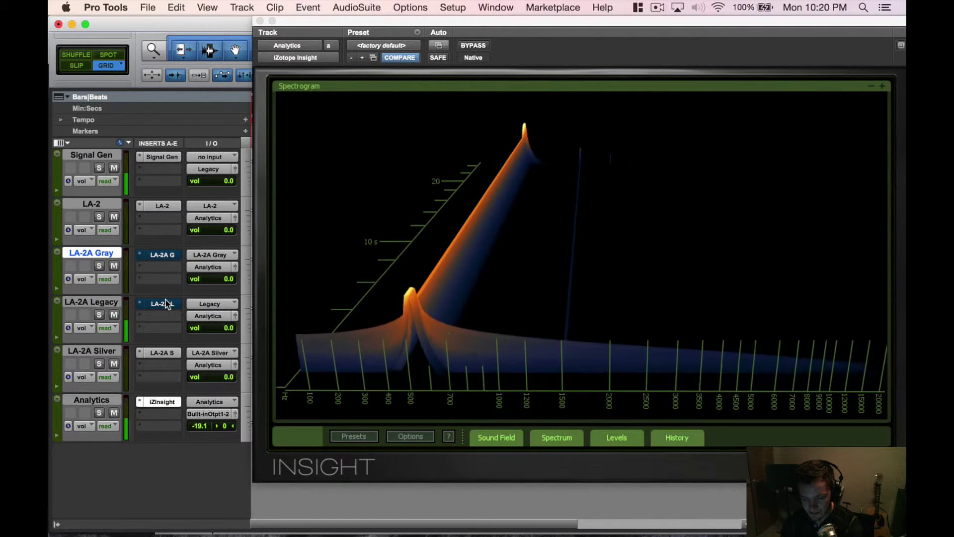
- Route the Signal Gen output to the LA-2A Silver bus, open the Silver plugin, and restart the tone
left_click(145, 156, "super")
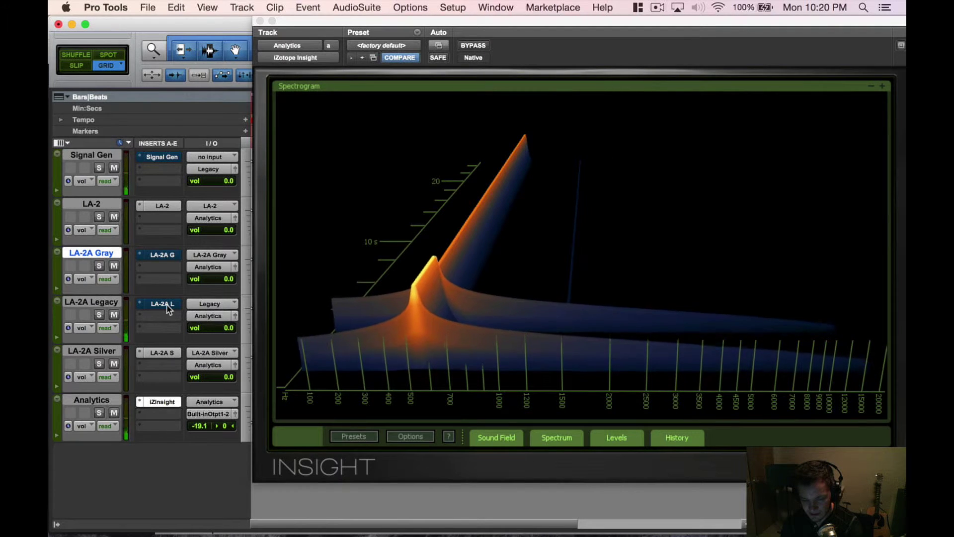
left_click(155, 353)
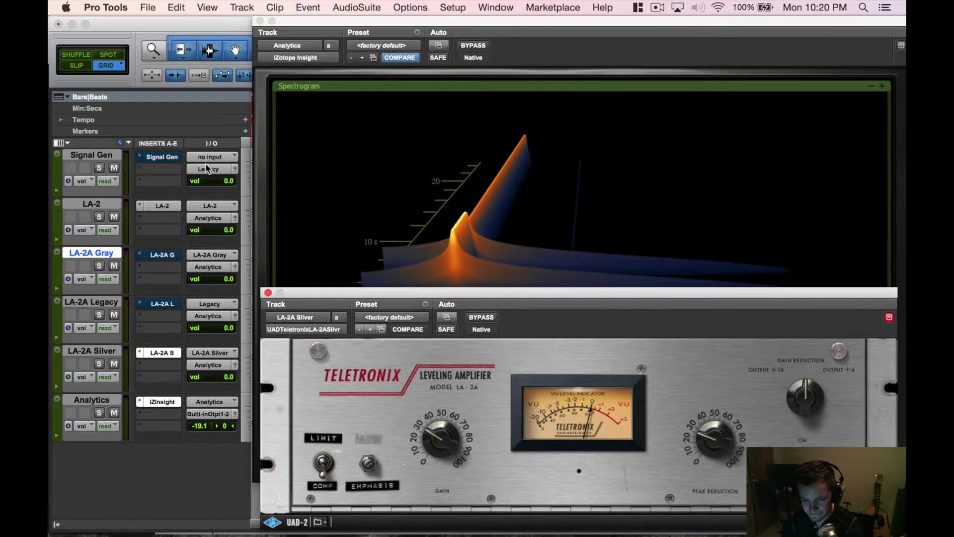
left_click(207, 171)
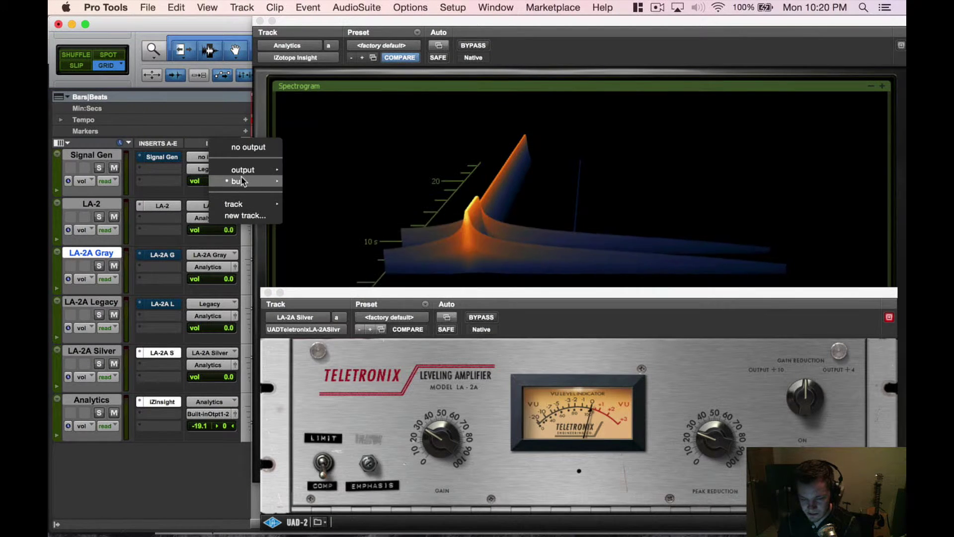
mouse_move(243, 181)
left_click(352, 93)
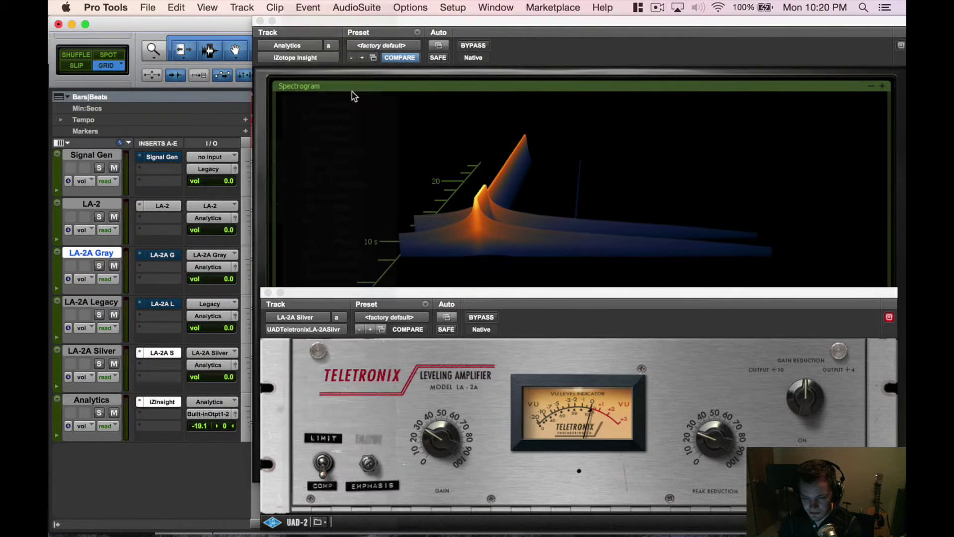
left_click(162, 304)
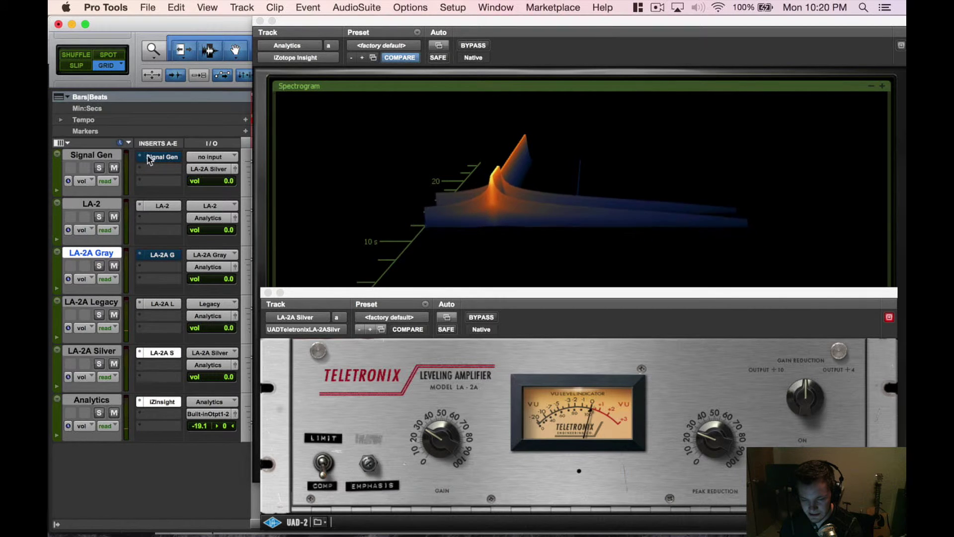
left_click(162, 157, "super")
- Move the Silver window aside and adjust its Peak Reduction and Gain knobs
left_click_drag(330, 297, 305, 278)
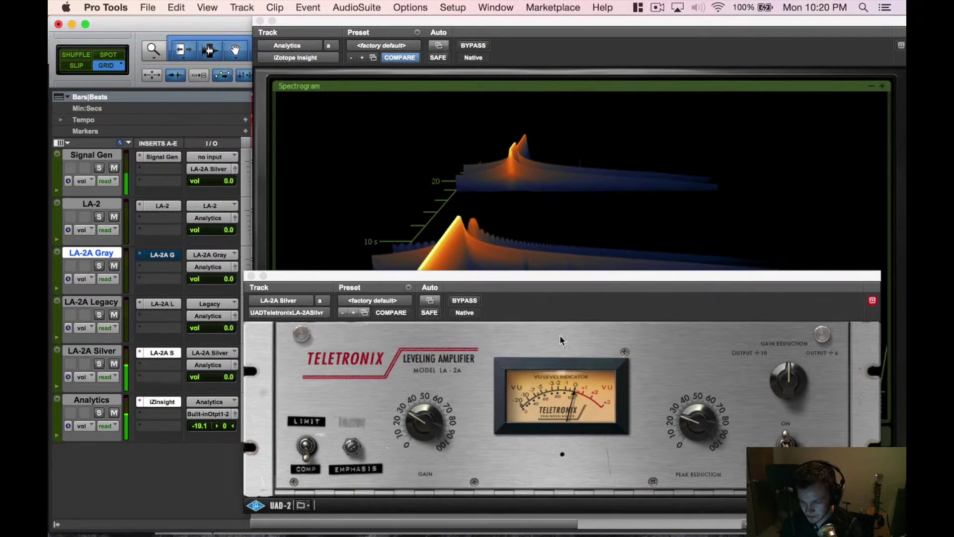
left_click(699, 370)
left_click_drag(699, 370, 703, 323)
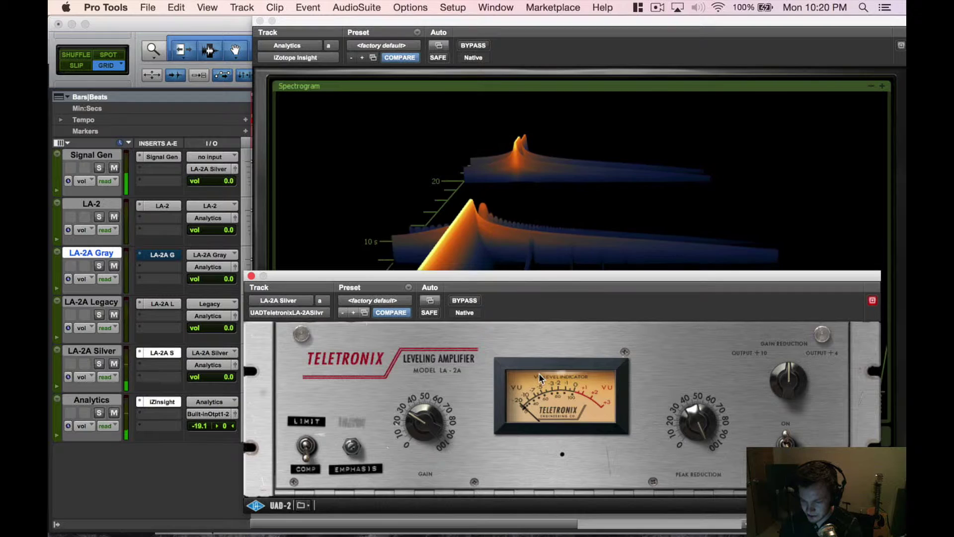
left_click_drag(423, 403, 422, 380)
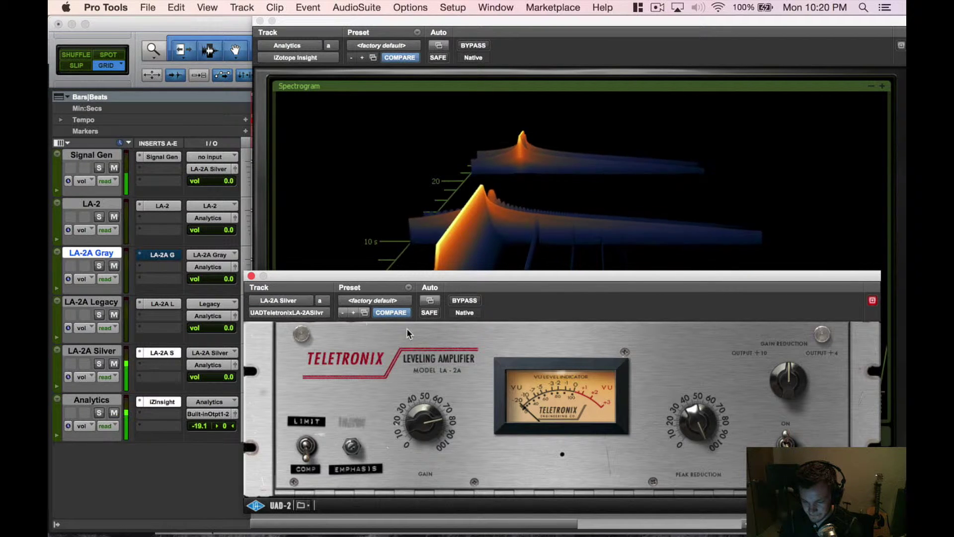
- Move the LA-2A Silver window off the spectrogram, bring Insight forward, and bypass the LA-2A S insert
left_click_drag(411, 277, 437, 435)
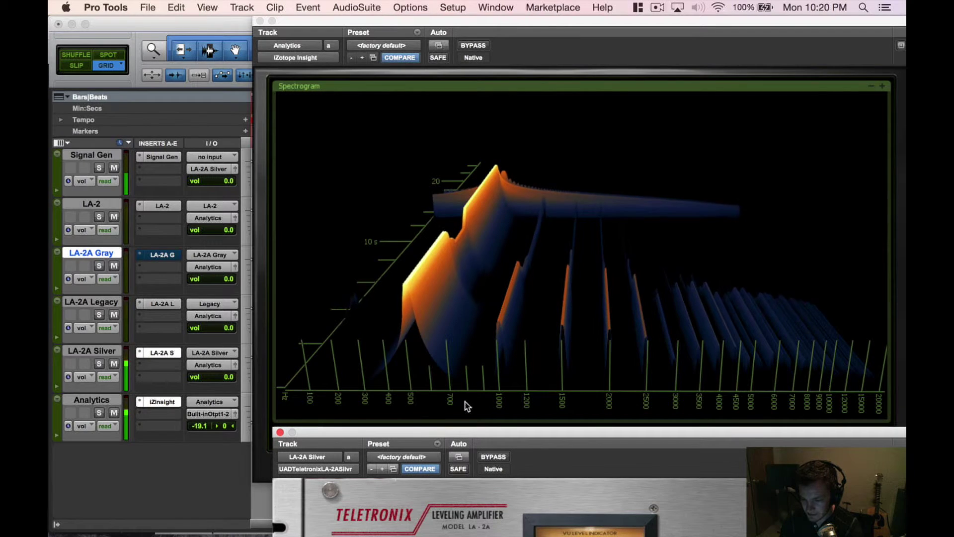
left_click(680, 343)
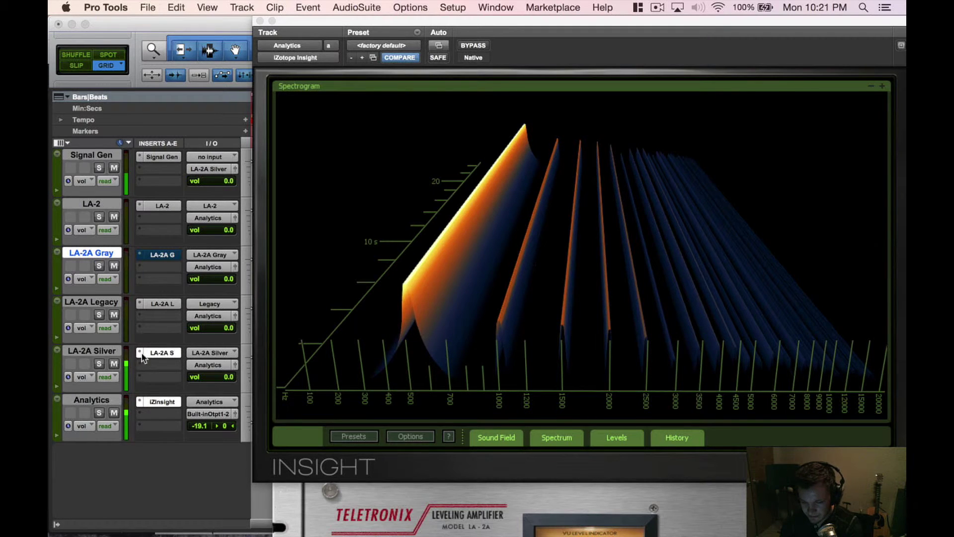
left_click(169, 353)
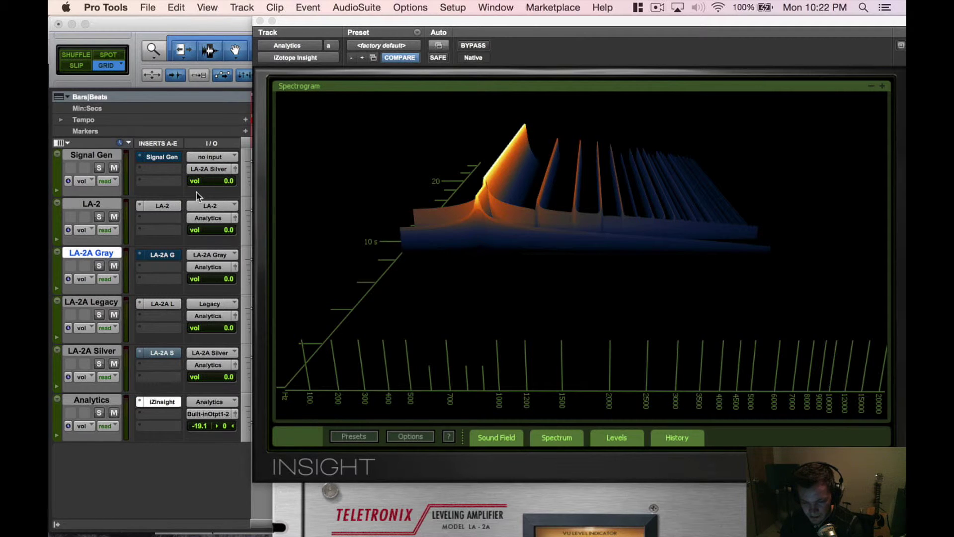
- Route the Signal Gen output to the LA-2 (Mono) bus
left_click(206, 170)
mouse_move(230, 182)
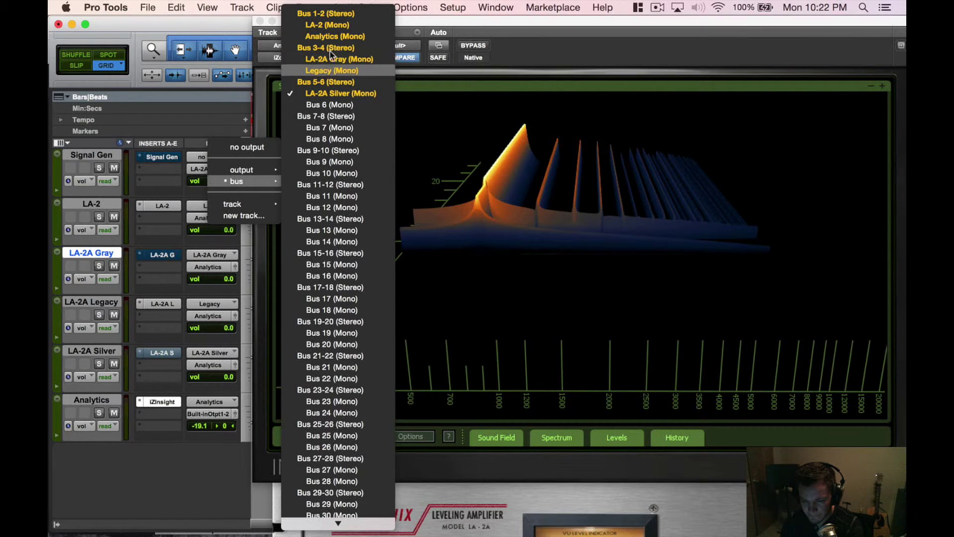
left_click(328, 25)
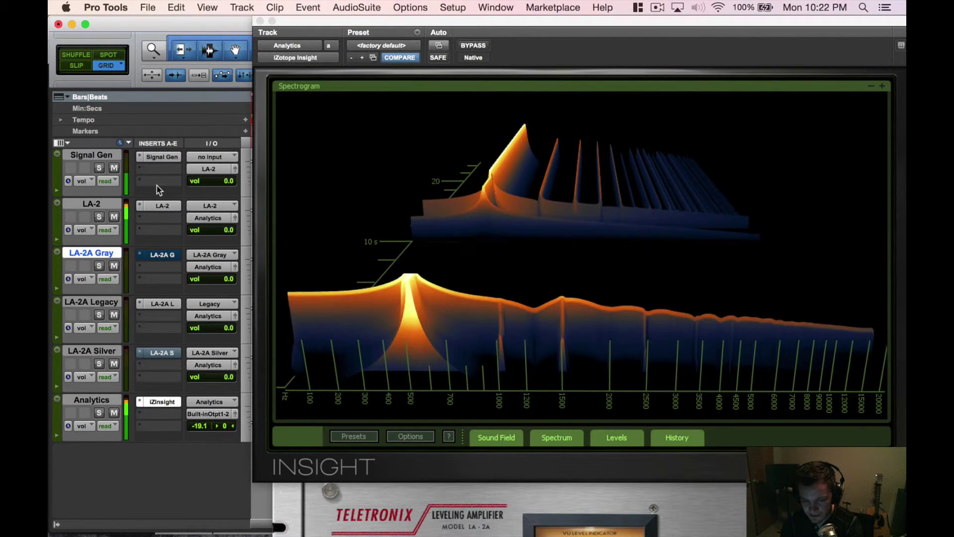
- Open the LA-2 plugin, move its window clear of the spectrogram, then close it
left_click(158, 206)
left_click_drag(482, 439, 423, 239)
left_click_drag(504, 228, 589, 416)
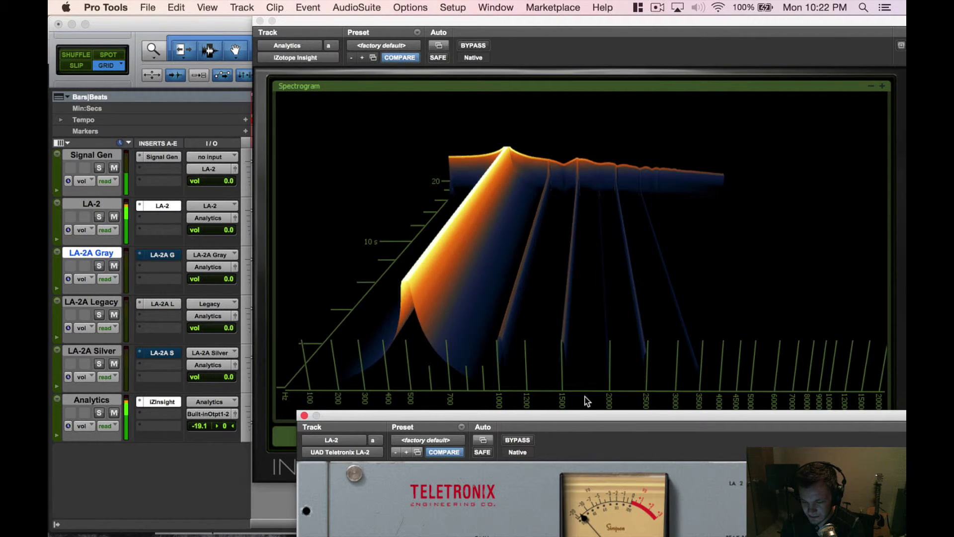
left_click_drag(578, 410, 562, 387)
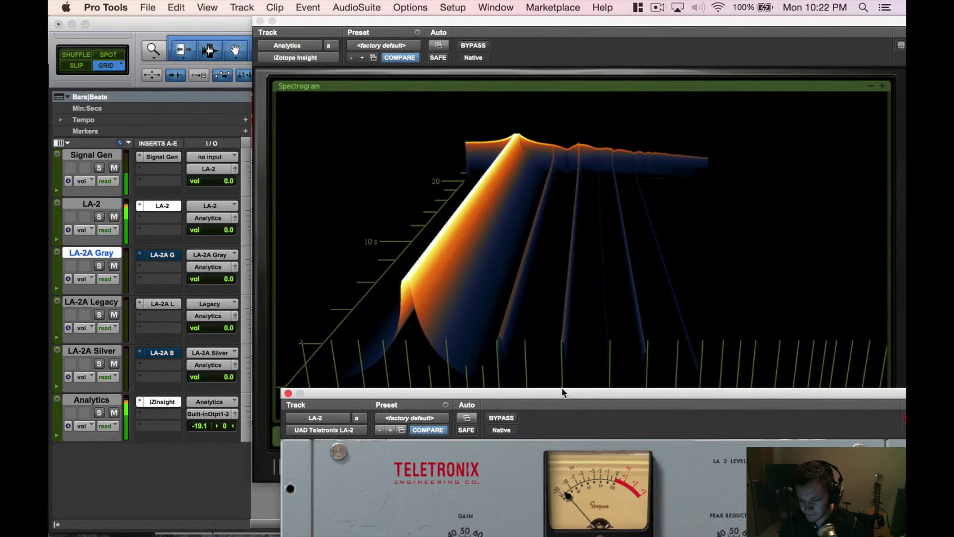
left_click(287, 393)
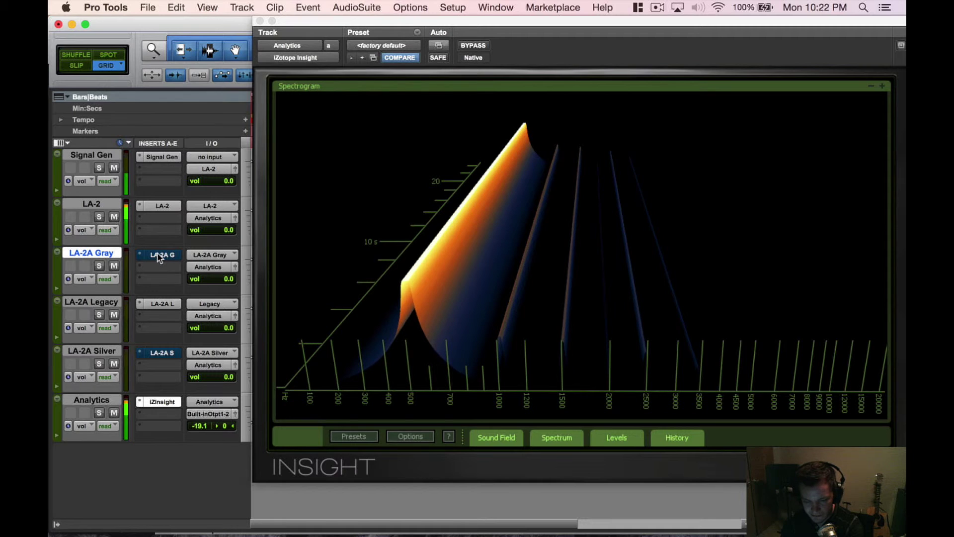
- Swap LA-2 for LA-2A Gray, feed the sine to bus LA-2A Gray (Mono), then restore LA-2 and bypass Signal Gen
left_click(162, 205, "super")
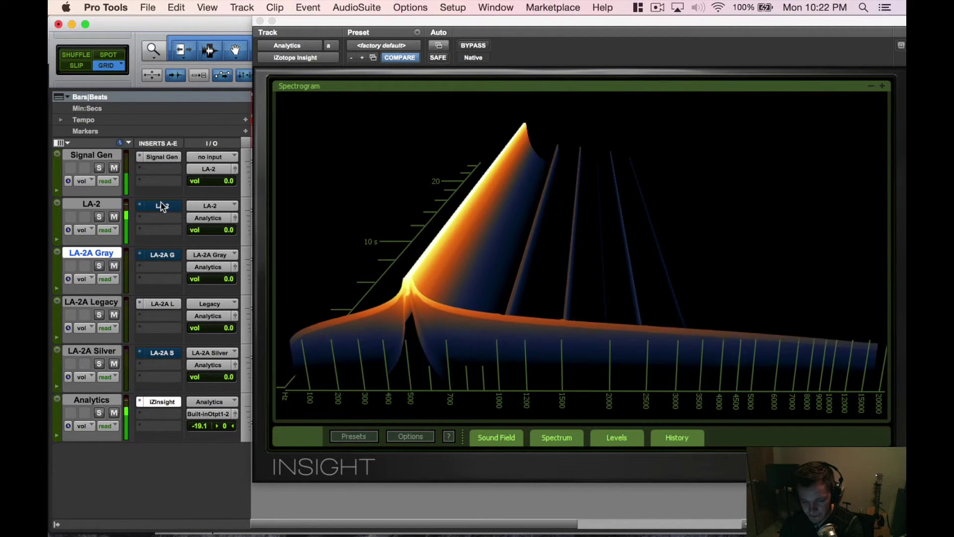
left_click(162, 252, "super")
left_click(211, 169)
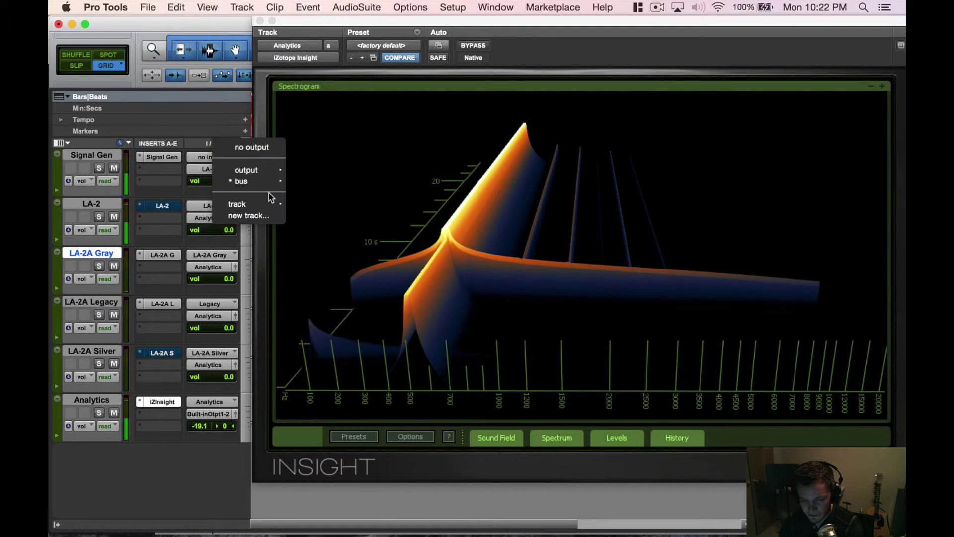
mouse_move(267, 181)
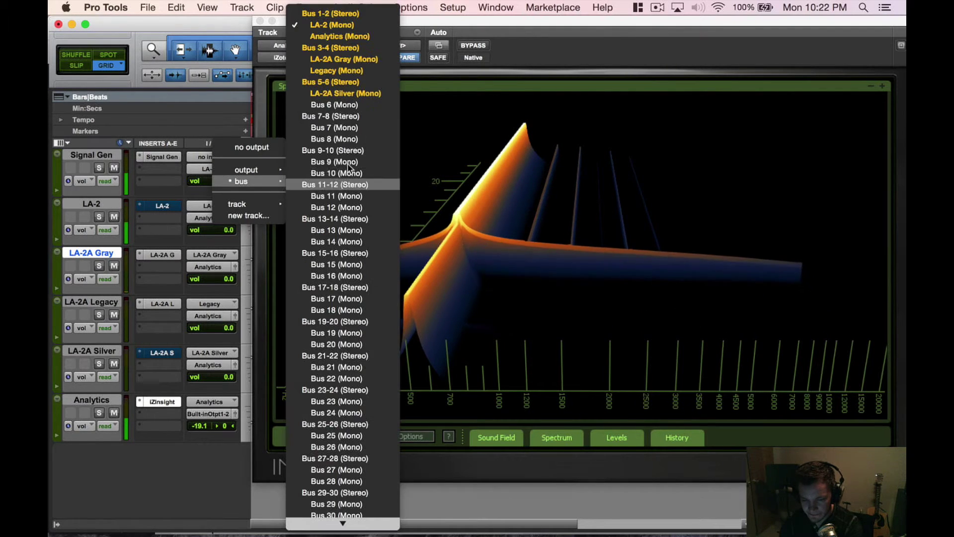
left_click(362, 59)
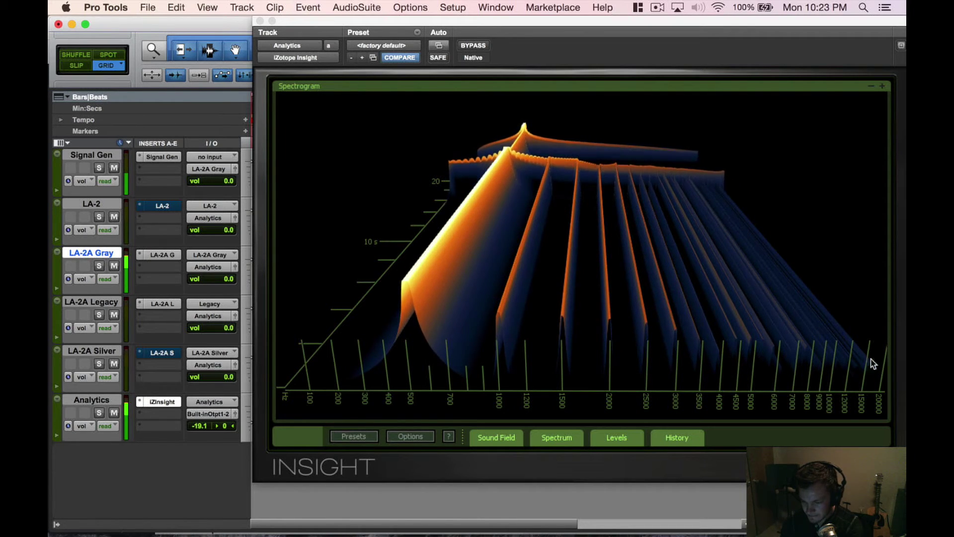
left_click(160, 205, "super")
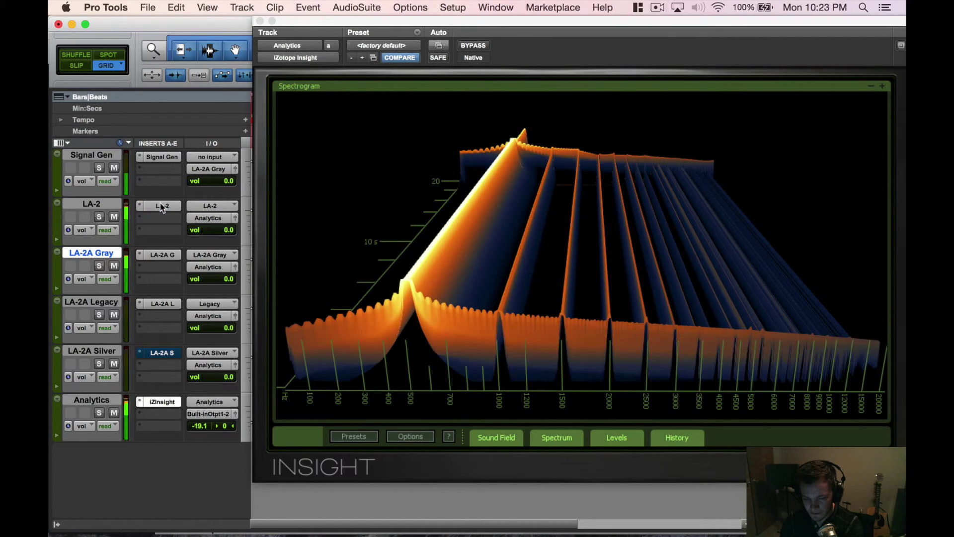
left_click(148, 159, "super")
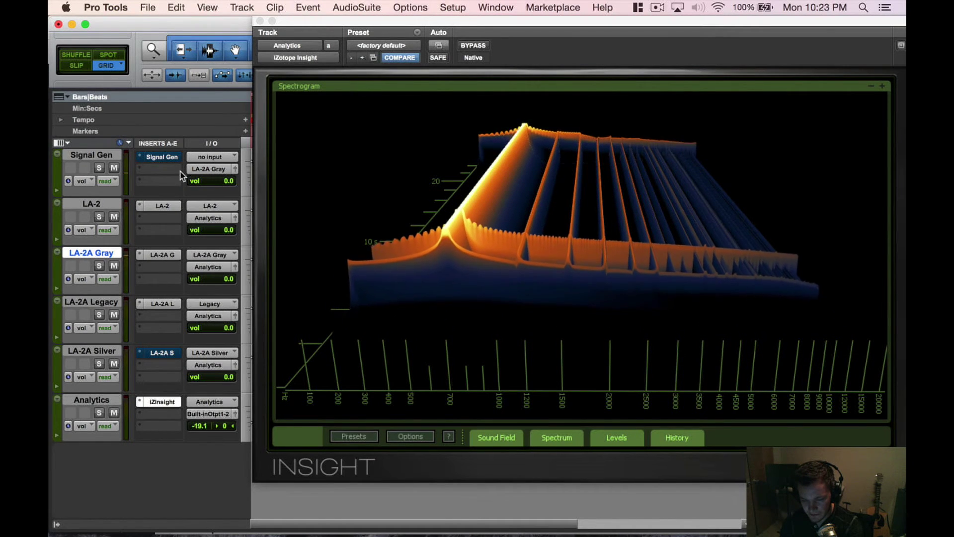
- Route the Signal Gen output to the LA-2A Legacy (Mono) bus
left_click(208, 169)
mouse_move(234, 181)
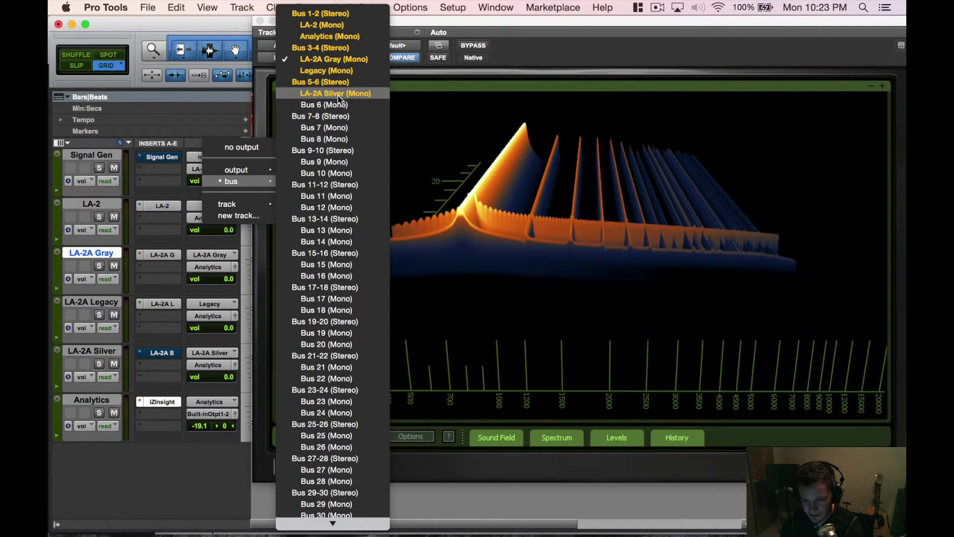
left_click(332, 71)
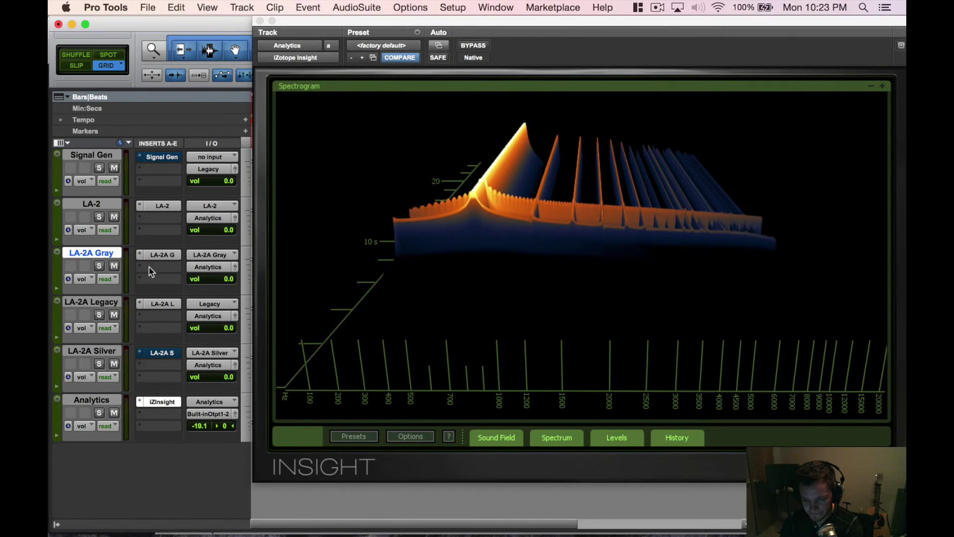
- Open the LA-2A Legacy plugin window and move it low, clear of the spectrogram
left_click(162, 304)
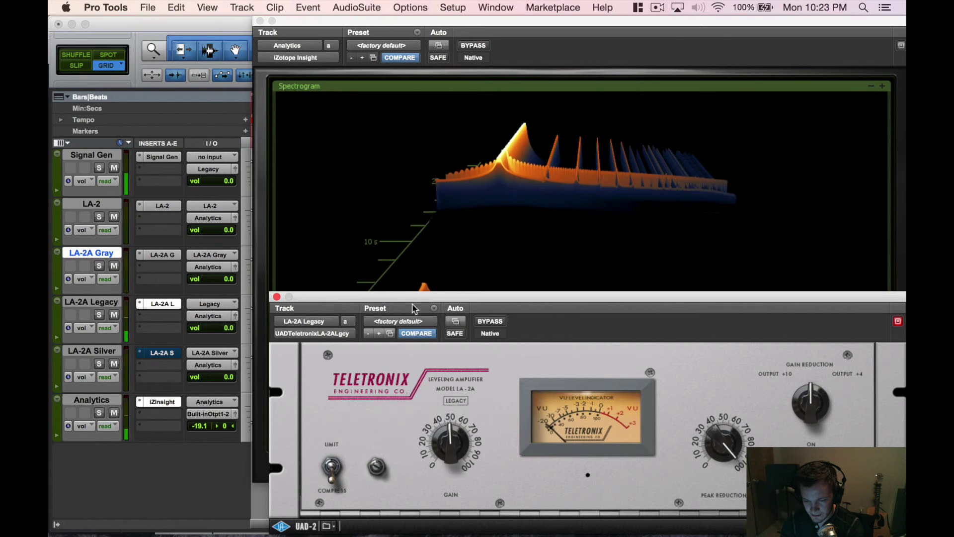
left_click_drag(412, 308, 357, 199)
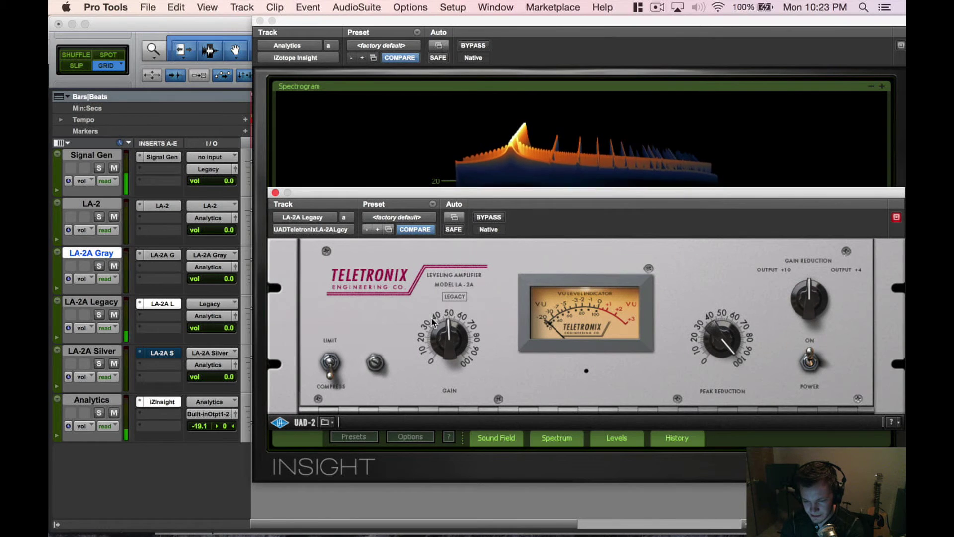
left_click_drag(422, 201, 542, 443)
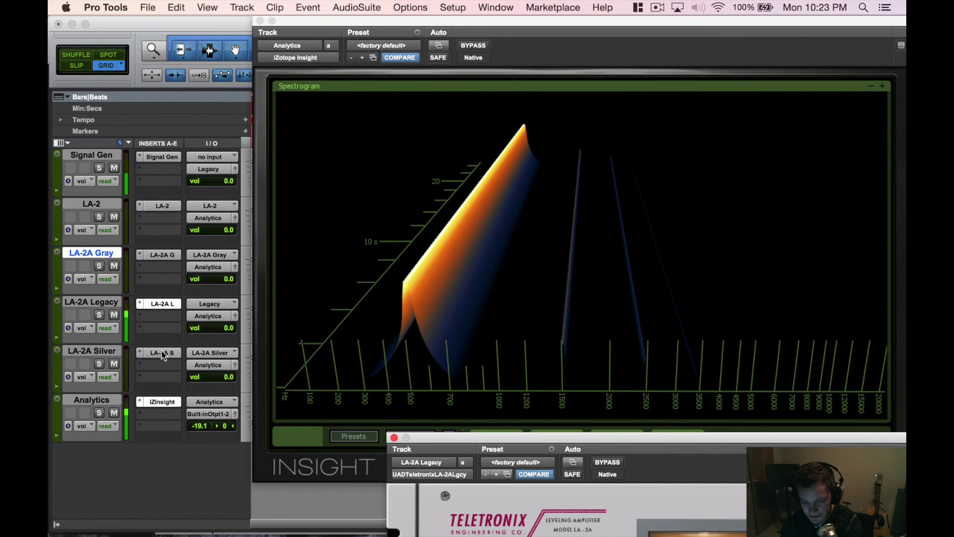
- Bypass the Signal Gen plugin, then move the LA-2A Legacy window up and close it
left_click(163, 157)
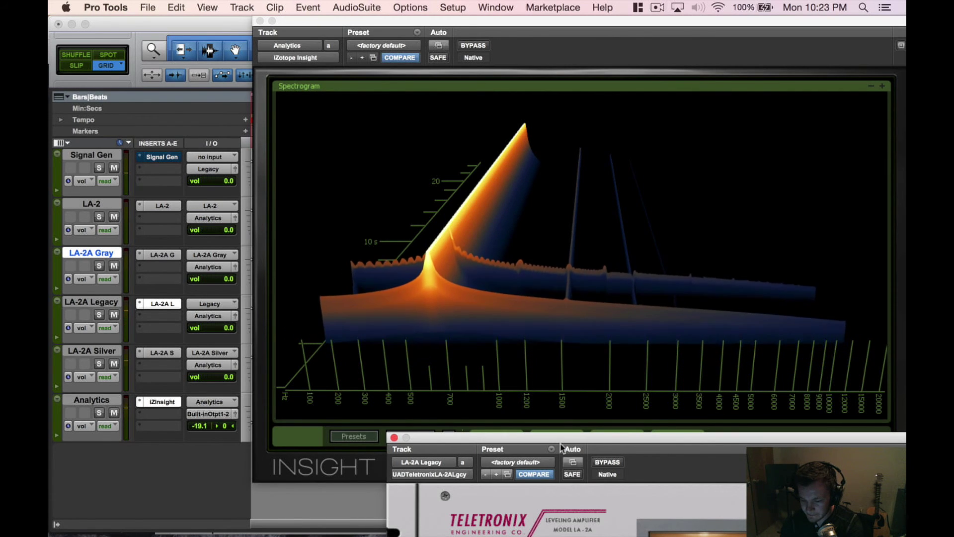
left_click_drag(561, 447, 447, 243)
left_click(277, 237)
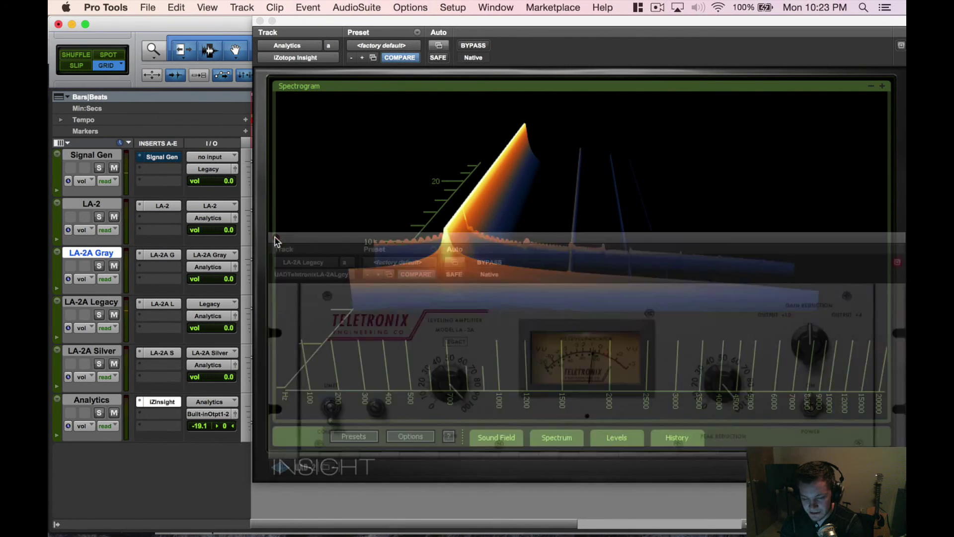